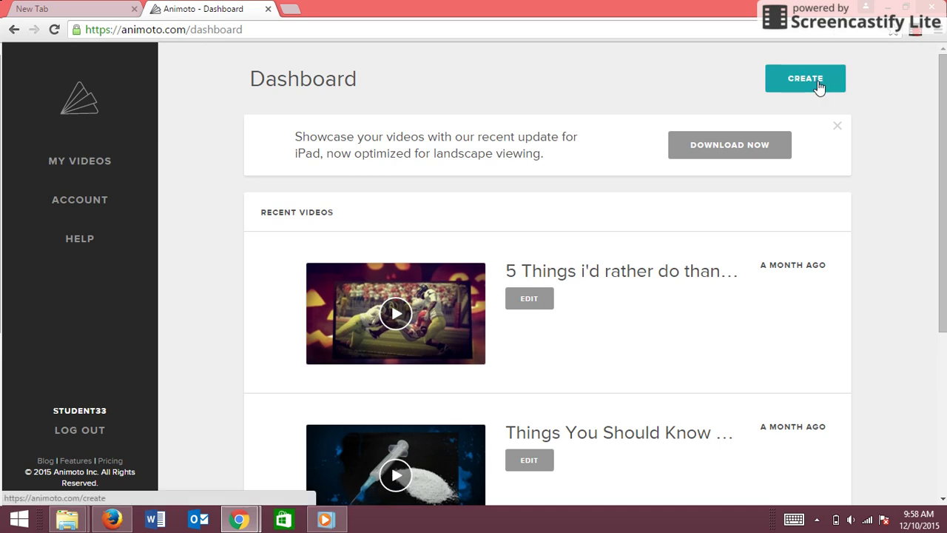
Start a new video and browse the More Control, Holiday and All style categories
click(814, 86)
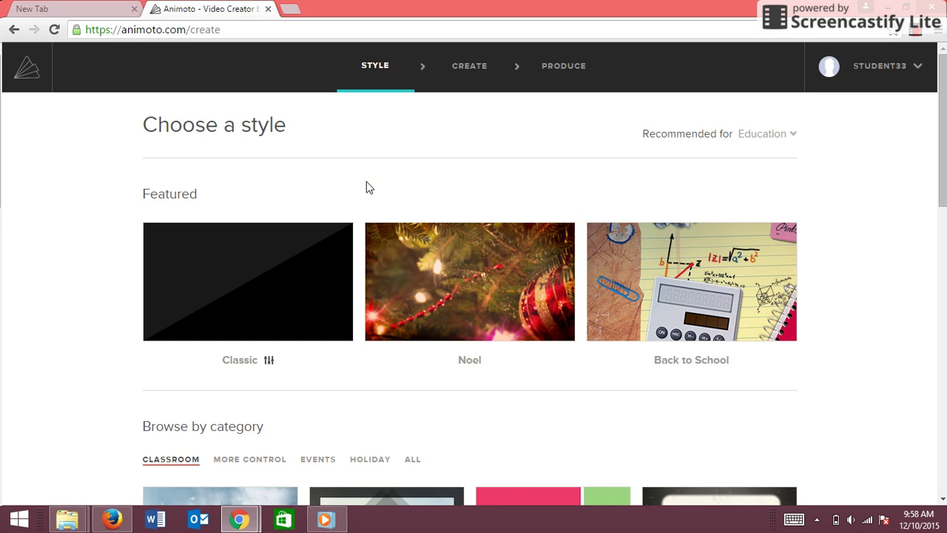
scroll(446, 122, down, 8)
scroll(556, 201, up, 4)
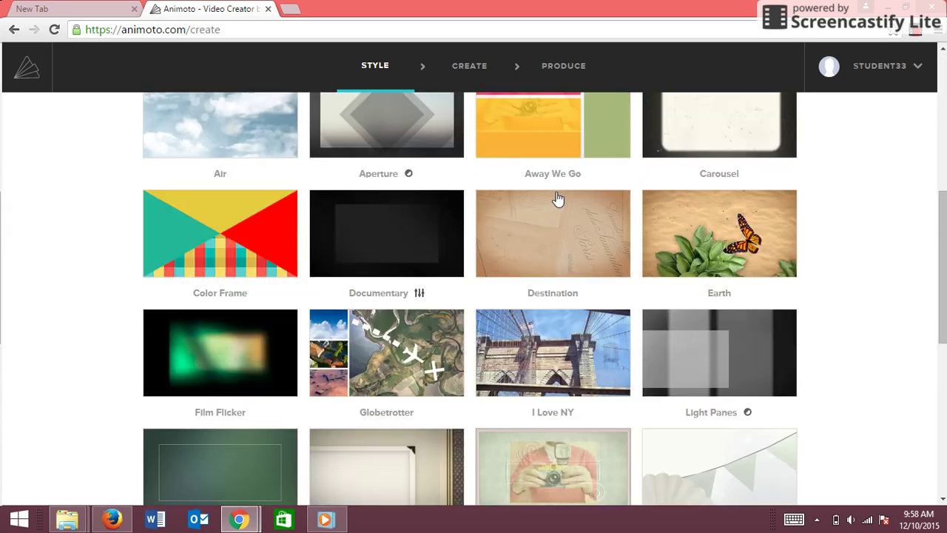
click(245, 186)
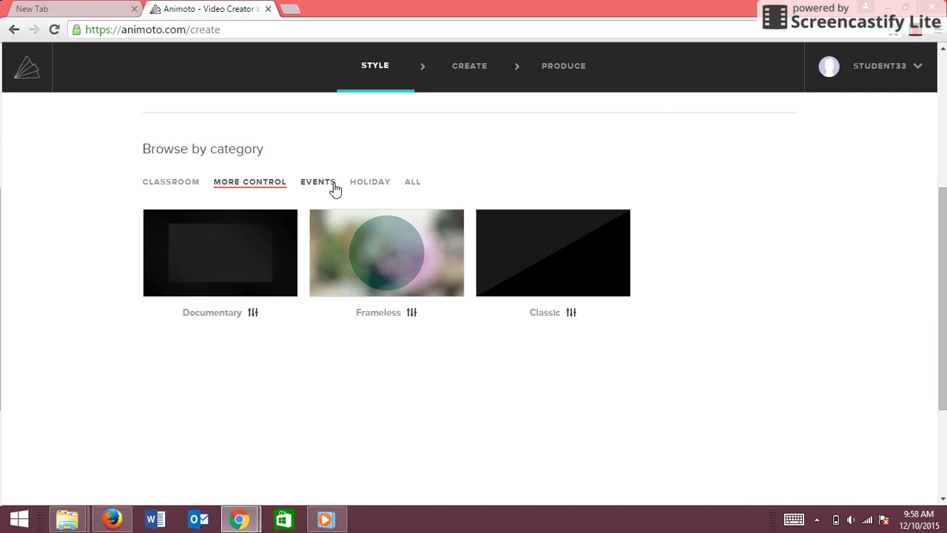
click(375, 186)
click(415, 186)
Pick the #1 Dad style and create a video with it
scroll(613, 274, down, 2)
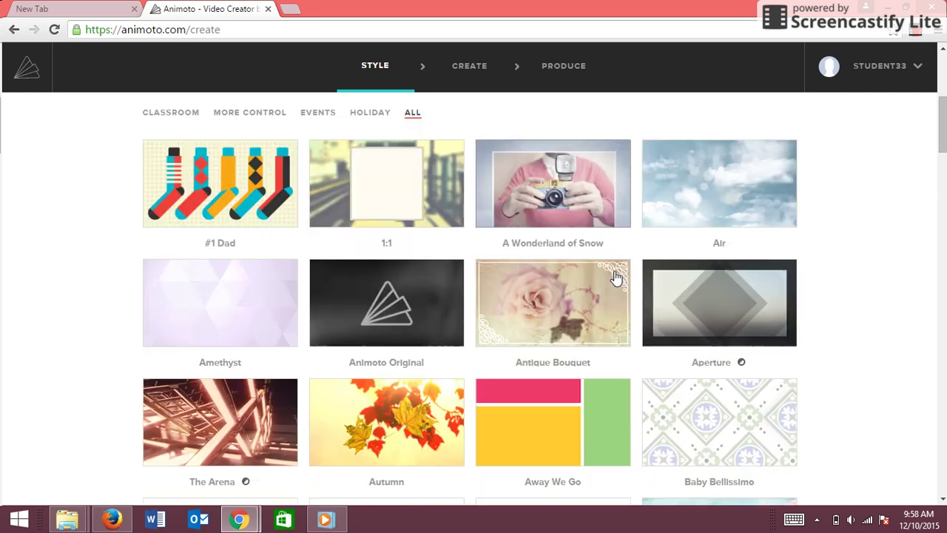
scroll(267, 205, up, 1)
click(268, 206)
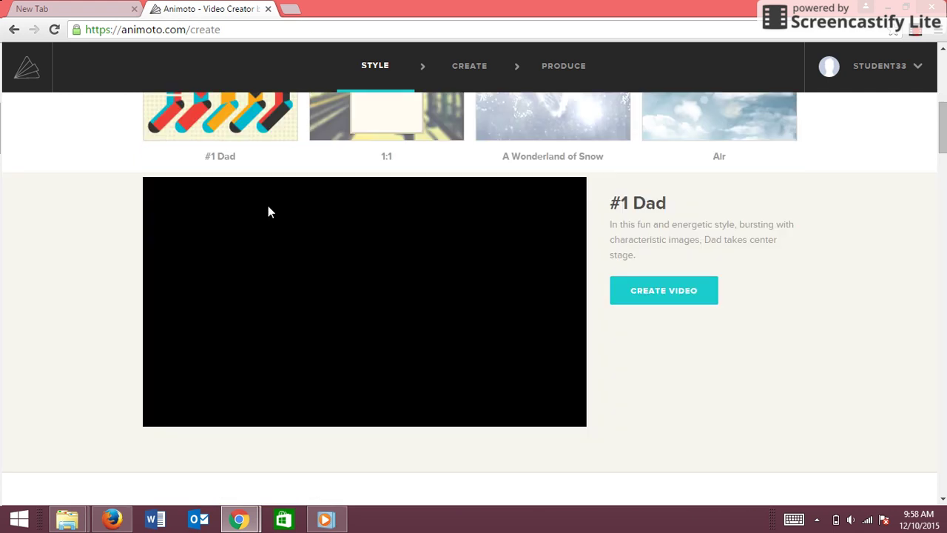
scroll(484, 288, down, 1)
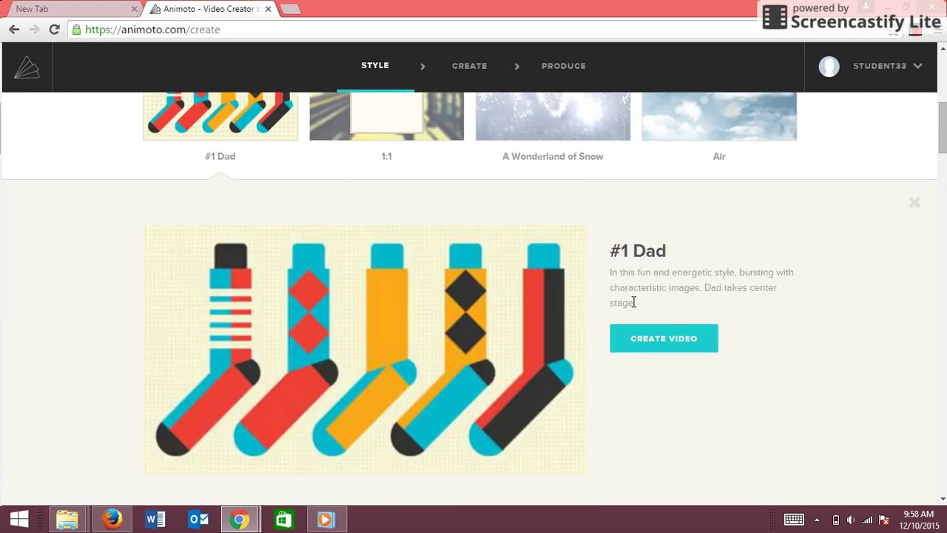
click(660, 341)
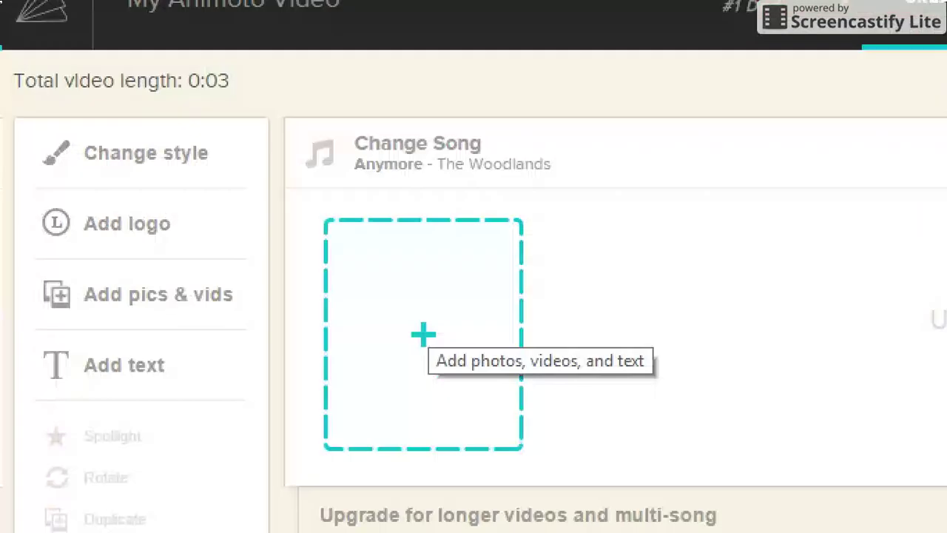
Upload the extra td image from LEO (F:) > Picture Paste as the first clip
mouse_move(36, 254)
mouse_down()
mouse_move(265, 334)
mouse_move(37, 256)
mouse_move(104, 255)
mouse_up()
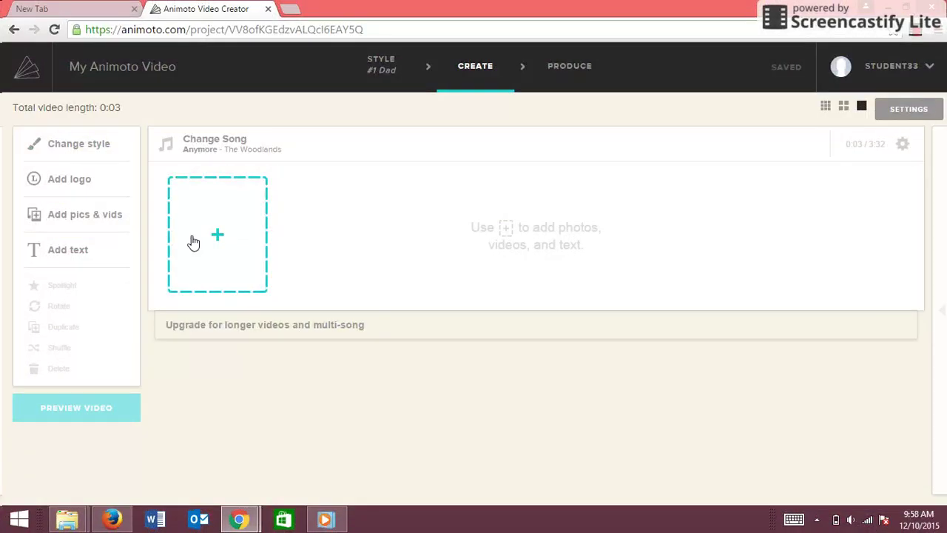
click(97, 219)
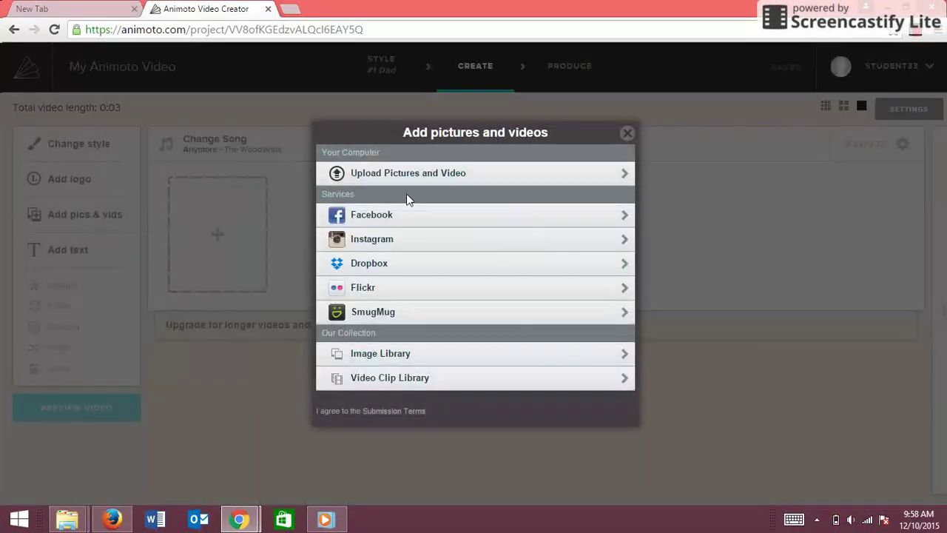
click(422, 178)
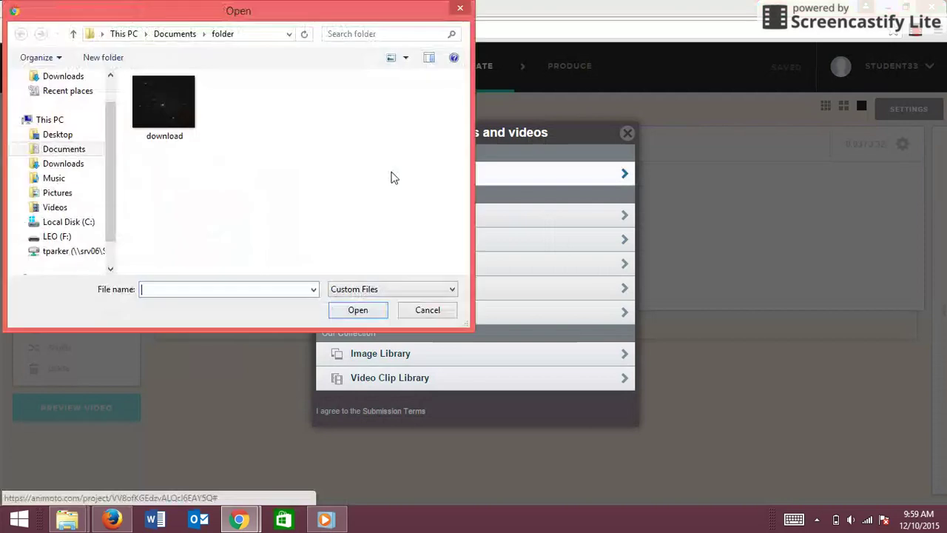
click(56, 236)
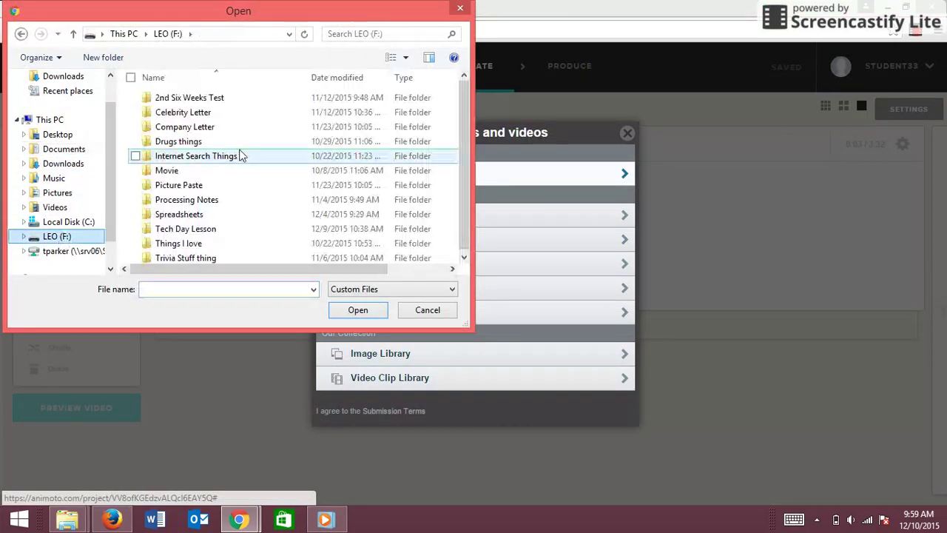
double_click(196, 185)
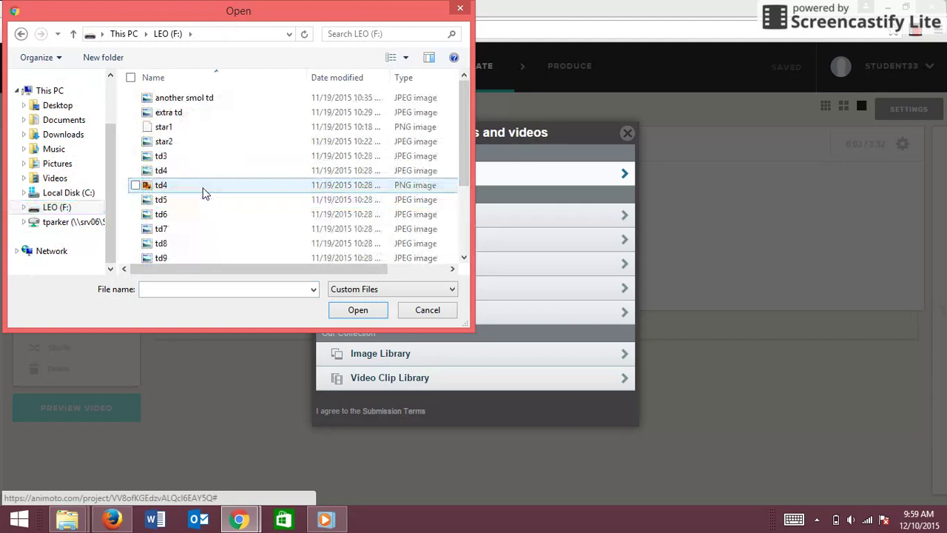
click(169, 112)
click(358, 309)
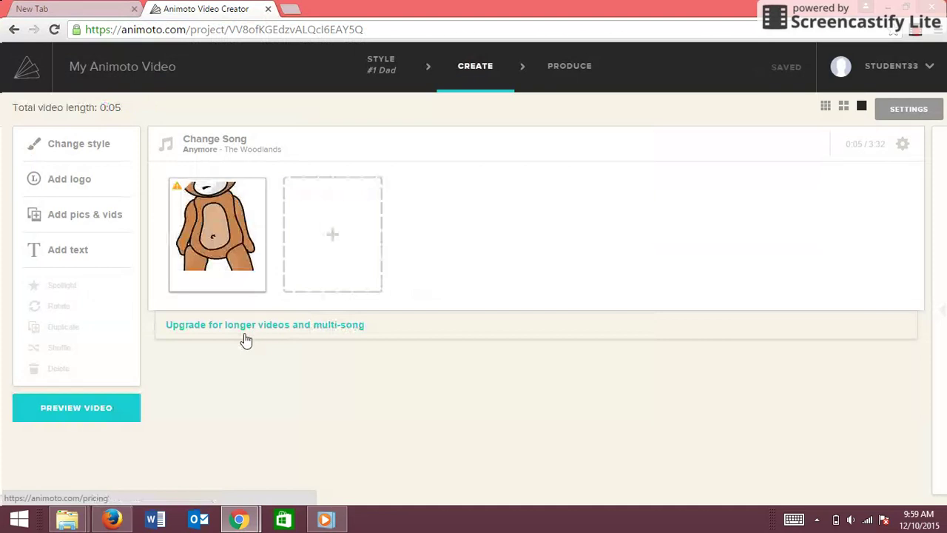
mouse_move(213, 236)
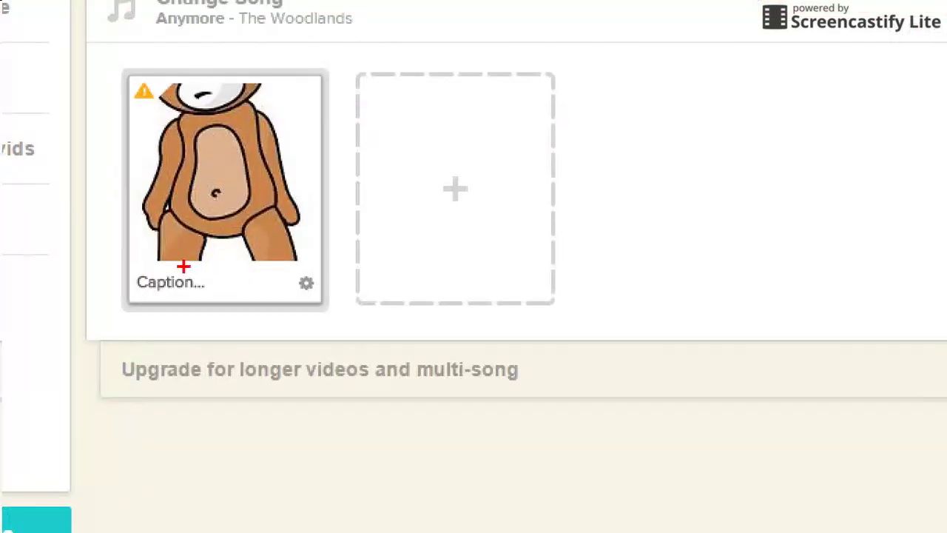
mouse_move(213, 276)
mouse_down()
mouse_move(136, 309)
mouse_move(197, 261)
mouse_up()
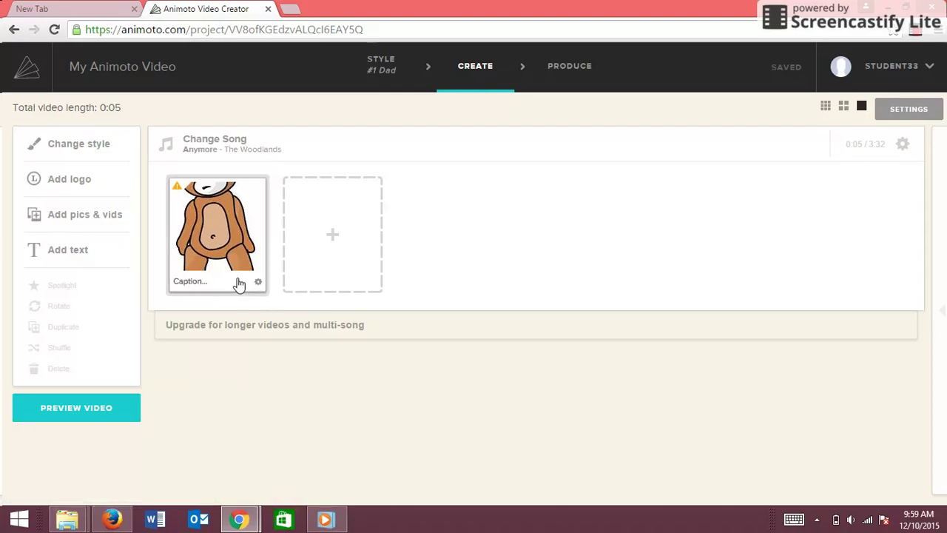
click(237, 284)
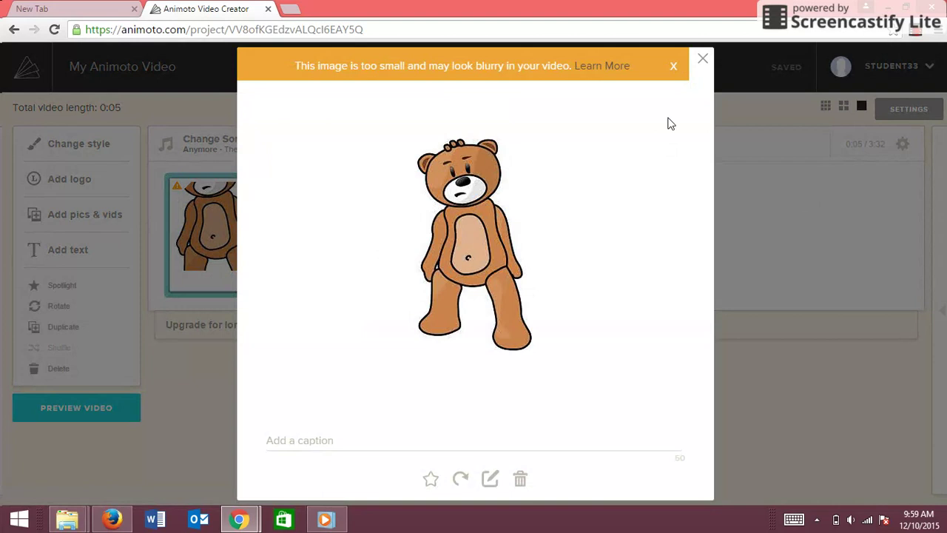
click(703, 64)
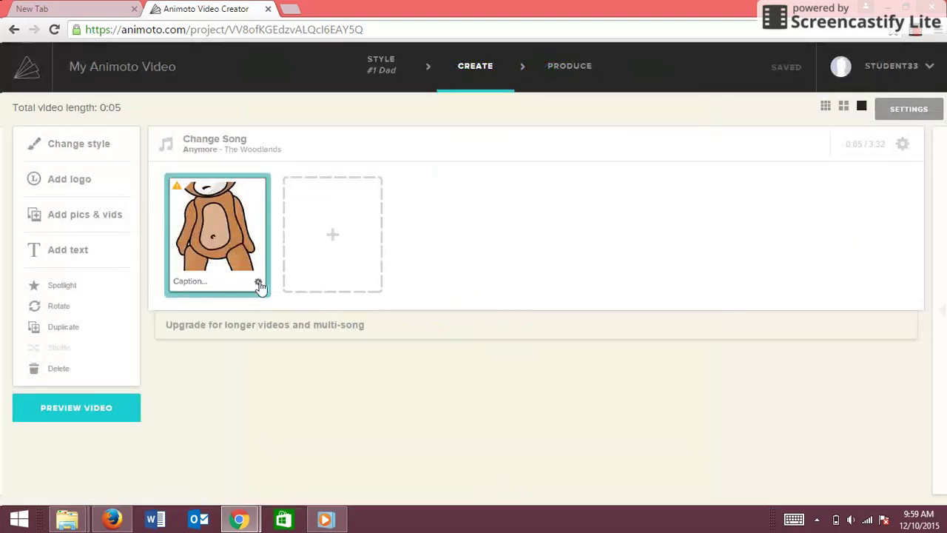
click(260, 286)
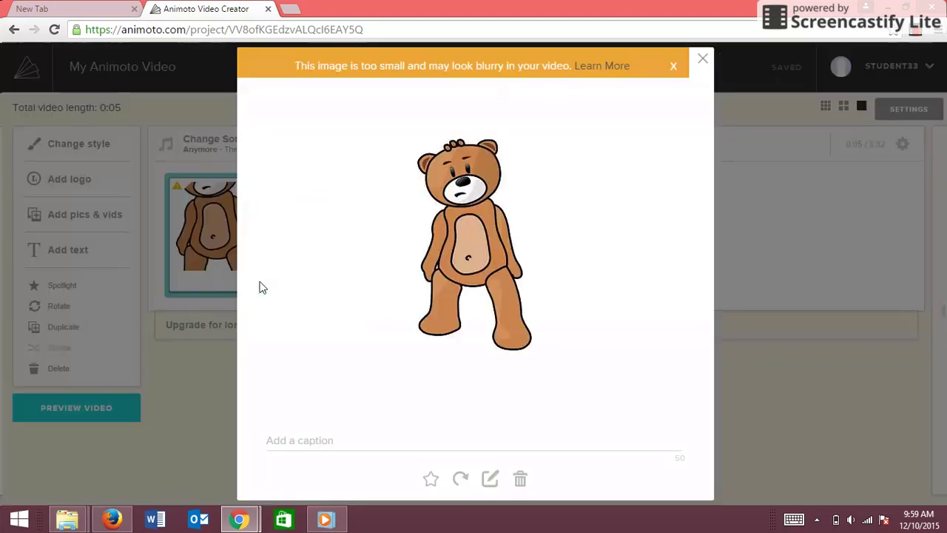
click(701, 61)
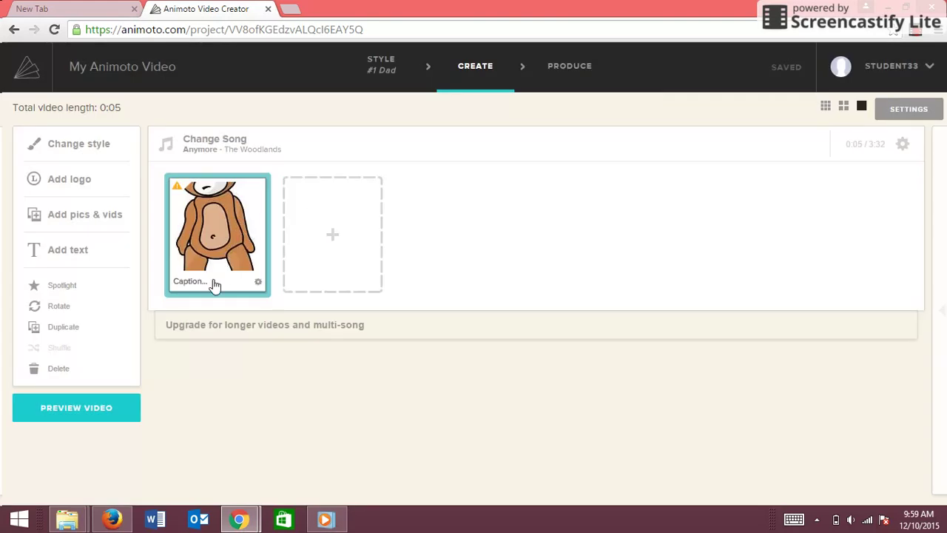
click(213, 285)
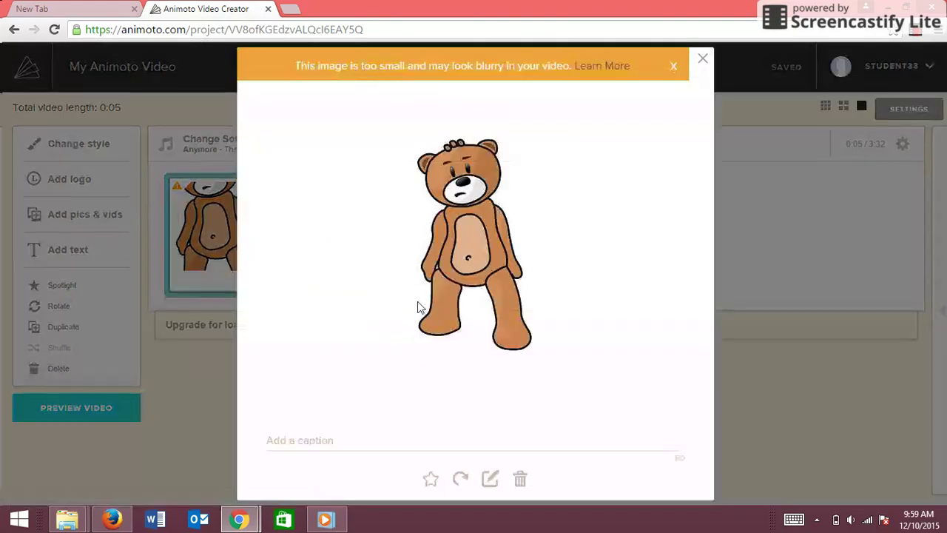
click(701, 58)
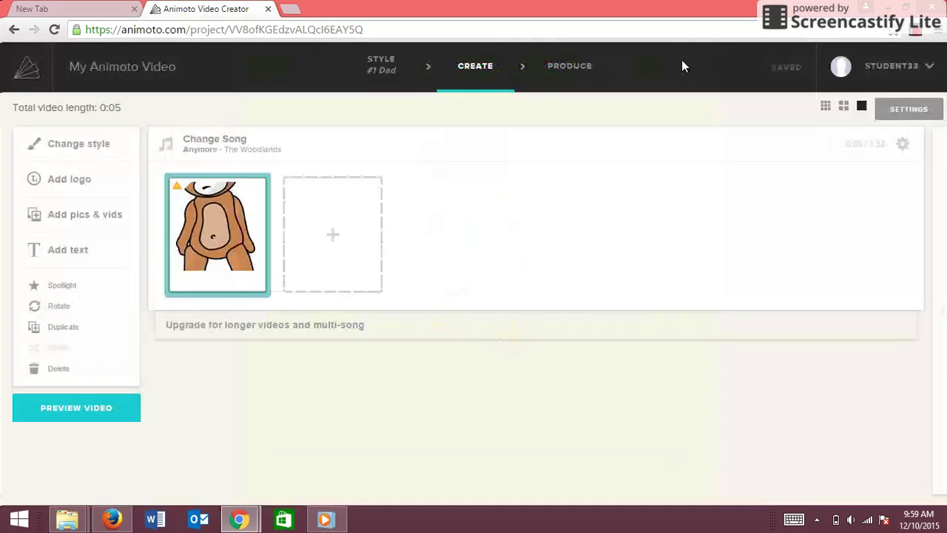
mouse_move(169, 250)
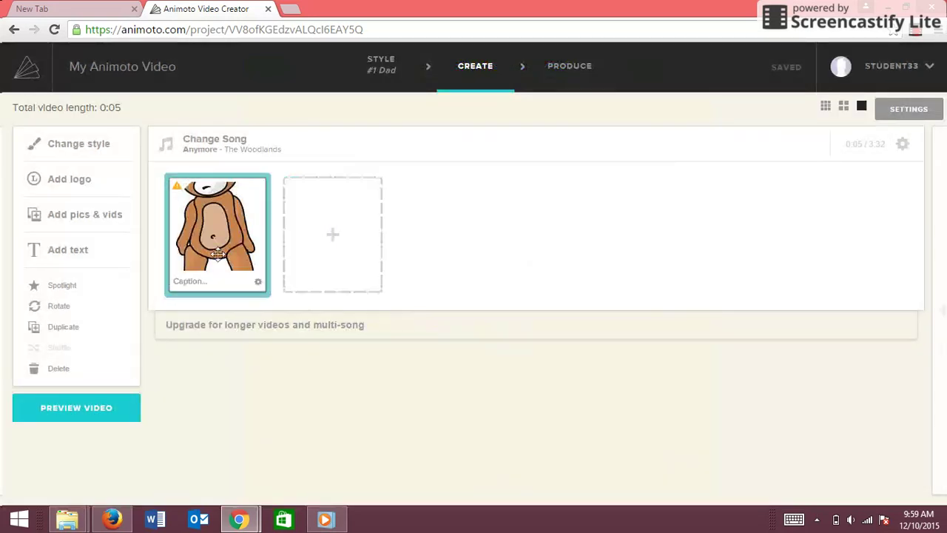
click(175, 185)
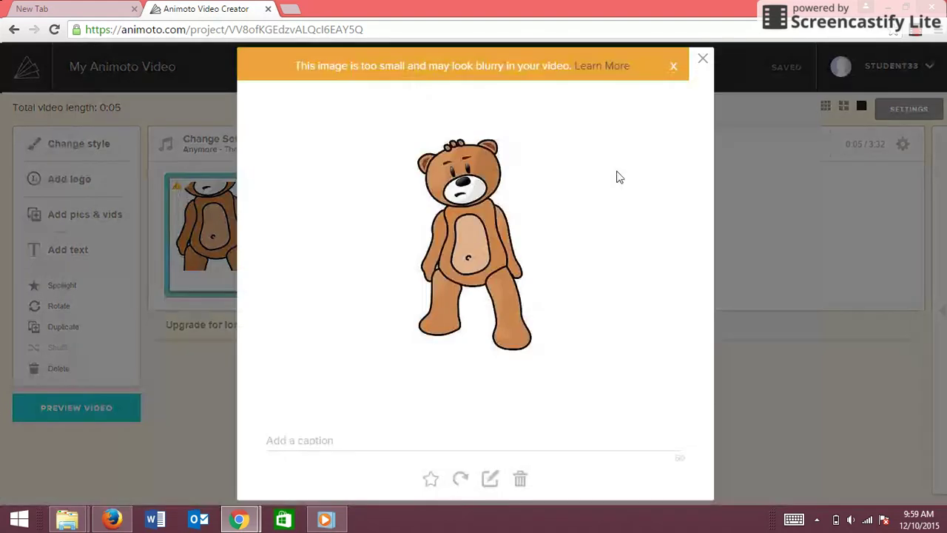
click(704, 56)
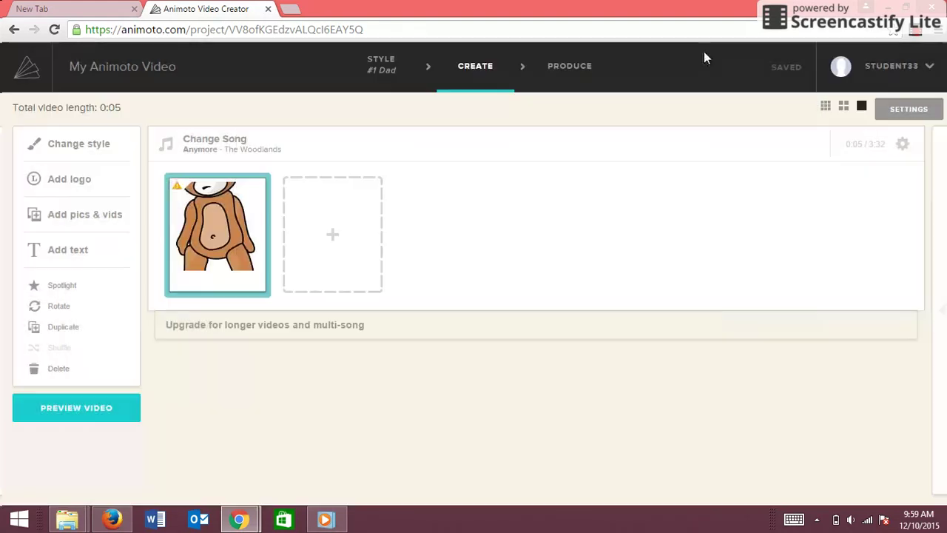
Add a 'hello' title text slide after the bear picture, then select the bear slide
click(328, 236)
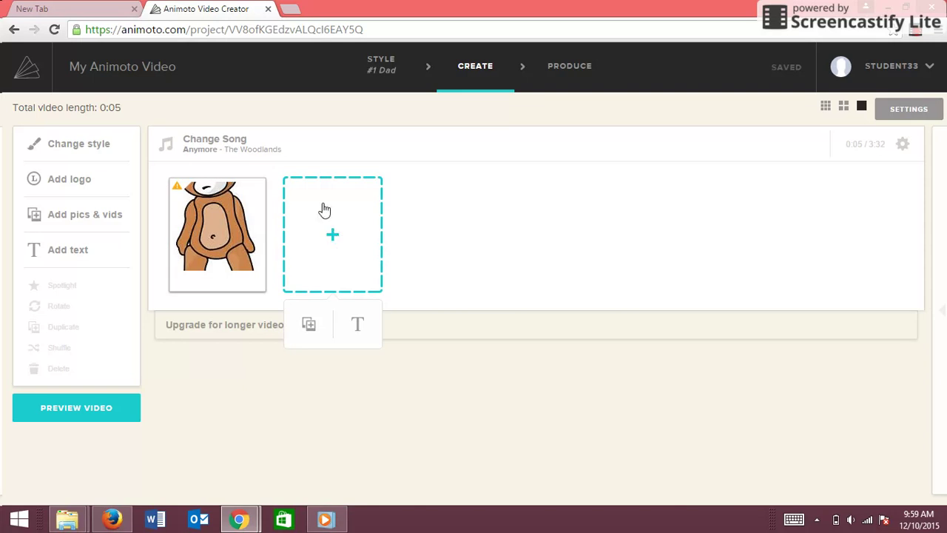
click(97, 247)
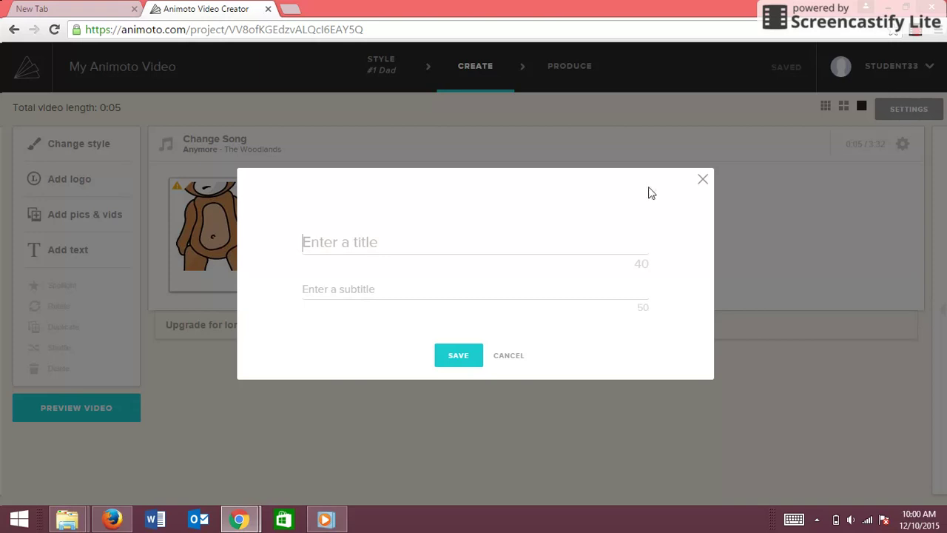
click(704, 179)
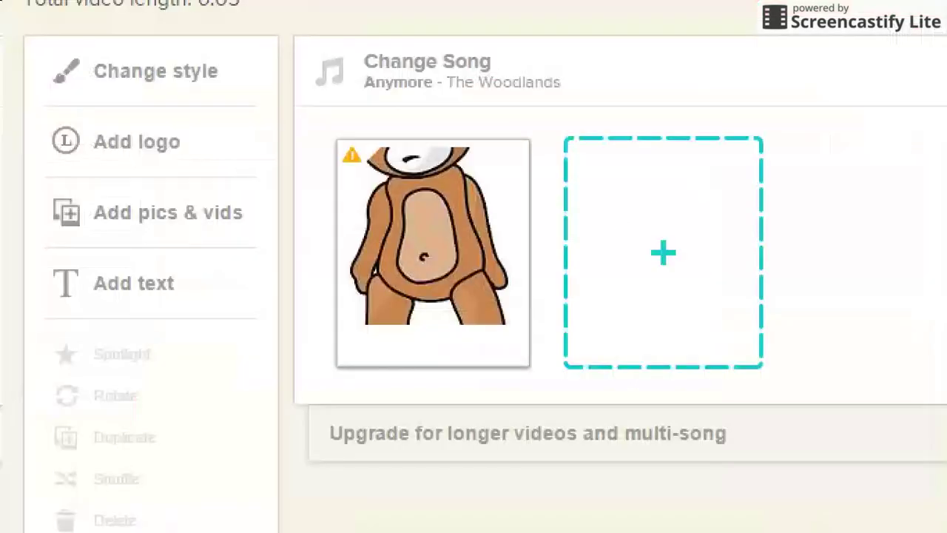
mouse_move(92, 247)
mouse_down()
mouse_move(191, 335)
mouse_move(4, 291)
mouse_move(152, 242)
mouse_up()
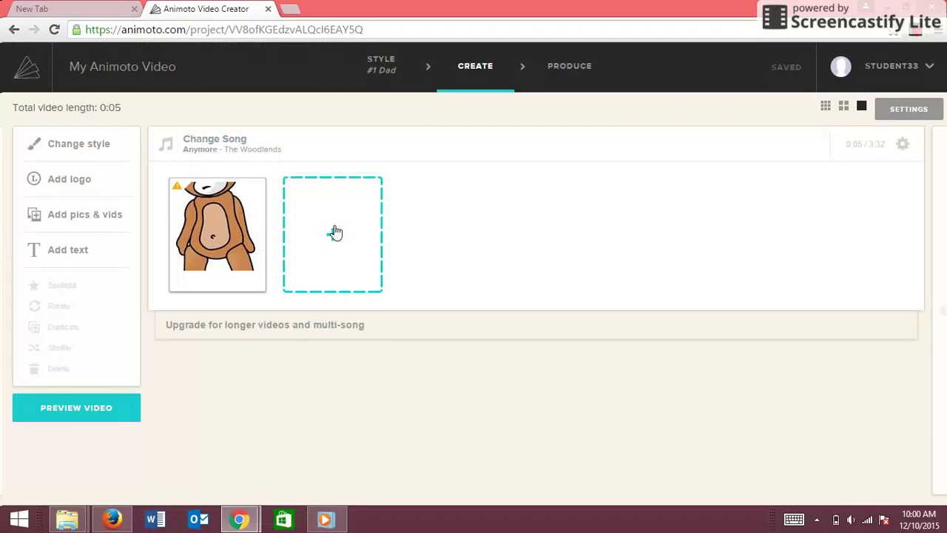
click(94, 253)
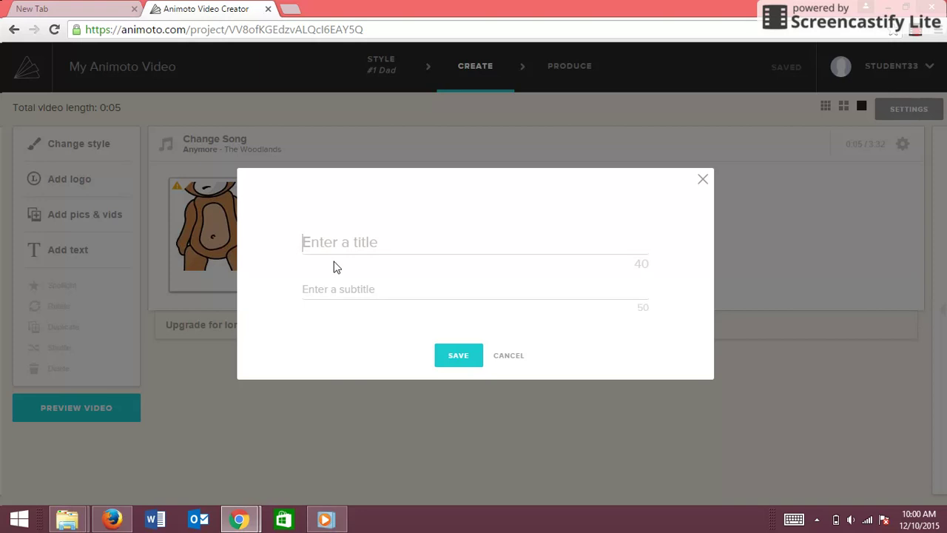
text(hw)
key(Return)
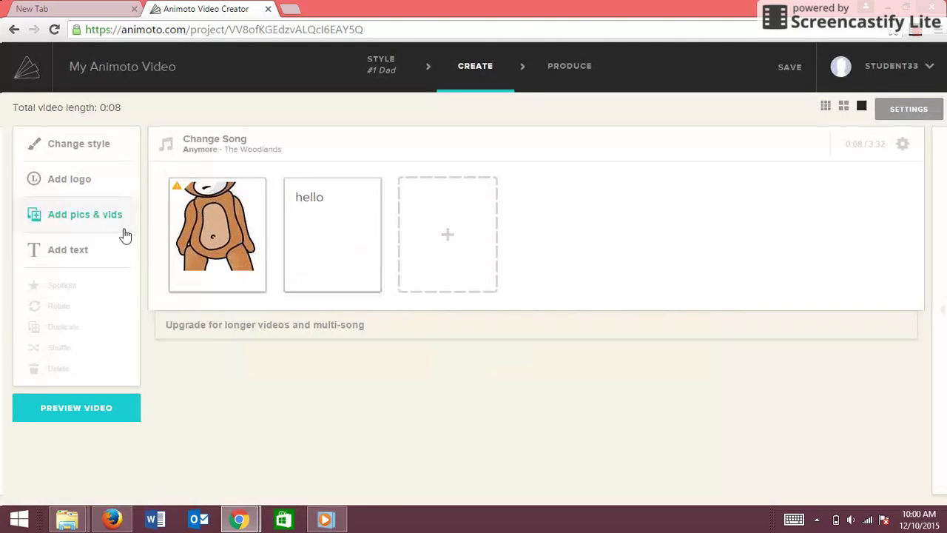
click(181, 200)
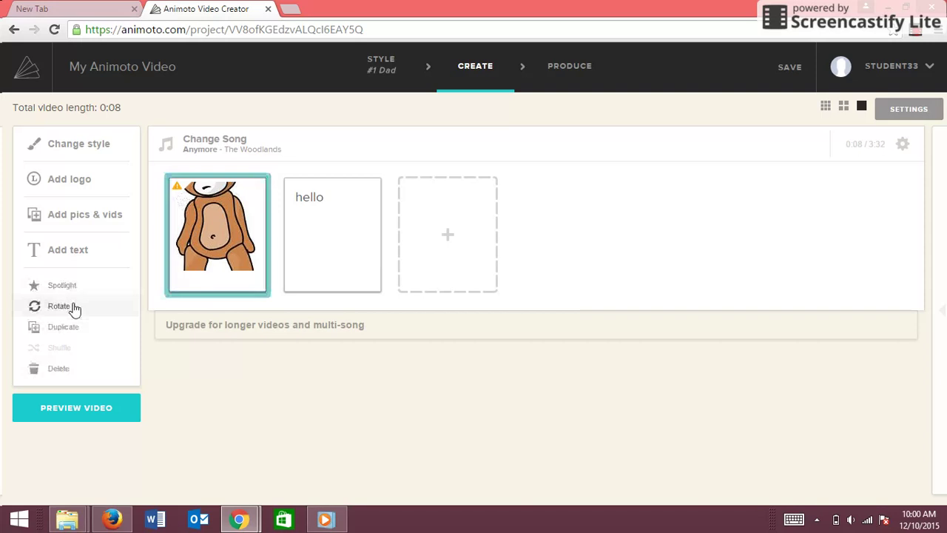
Rotate the bear picture upside down, then duplicate it and delete the copy
click(75, 308)
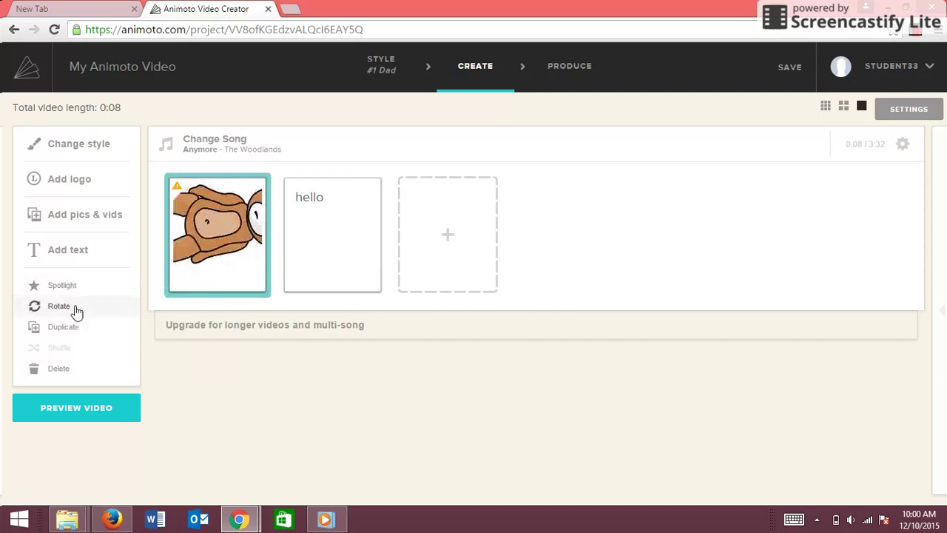
click(74, 308)
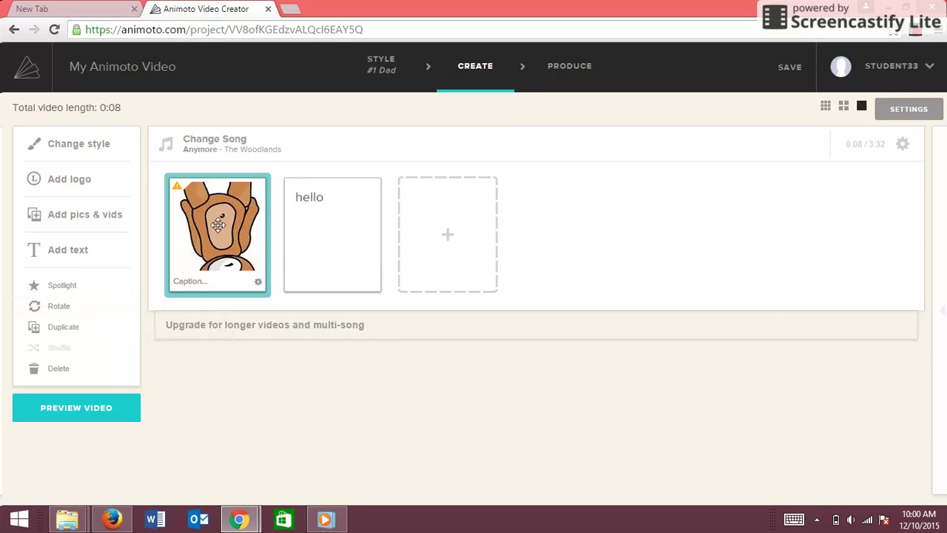
click(92, 327)
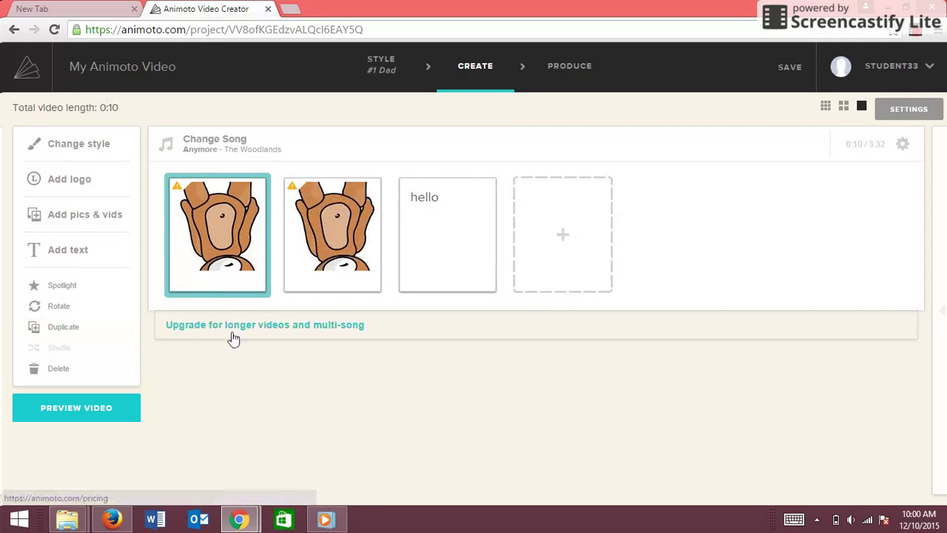
click(322, 236)
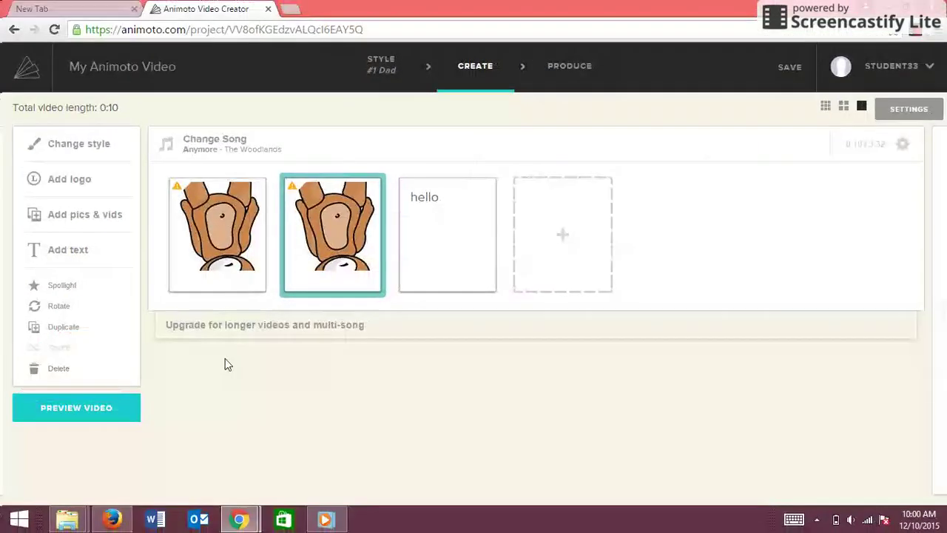
click(49, 370)
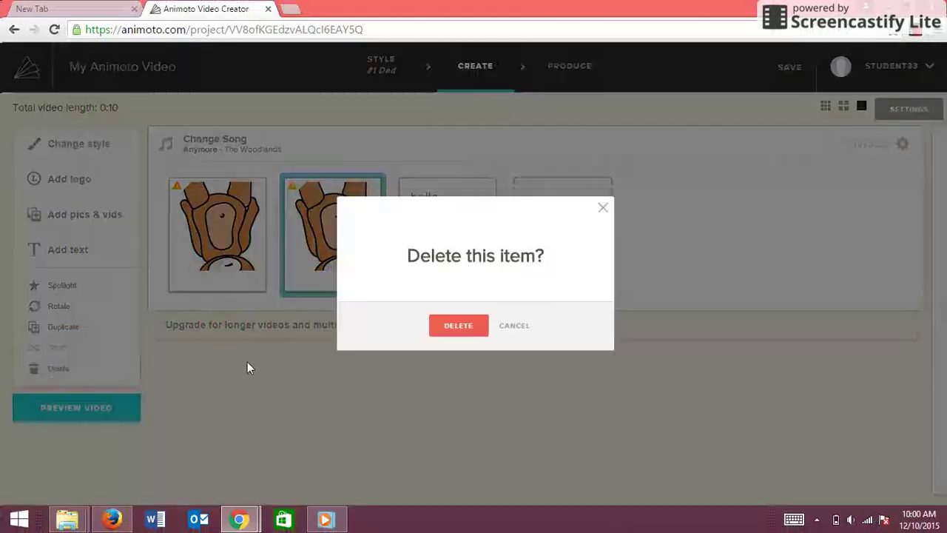
click(459, 325)
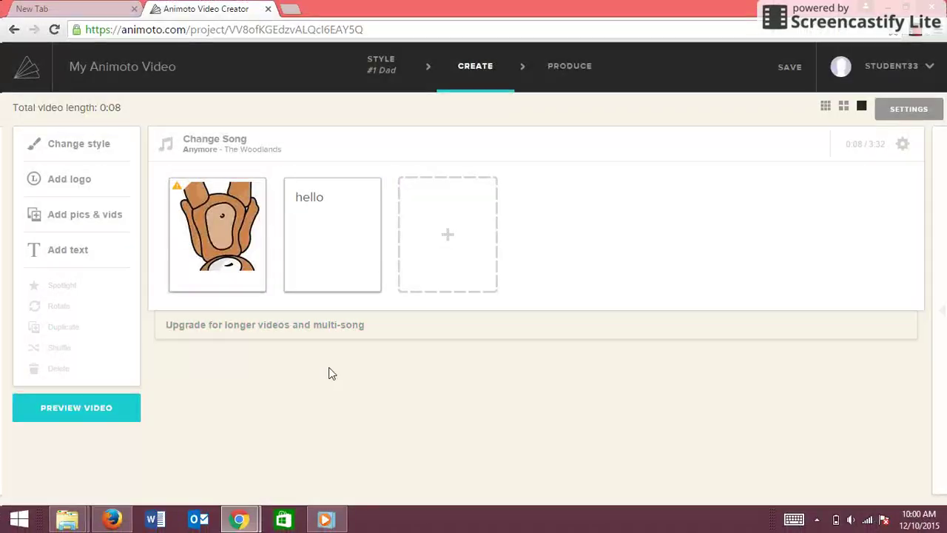
Replace the Anymore soundtrack with Lightfooted (Instrumental) by Brian Wayy
click(256, 147)
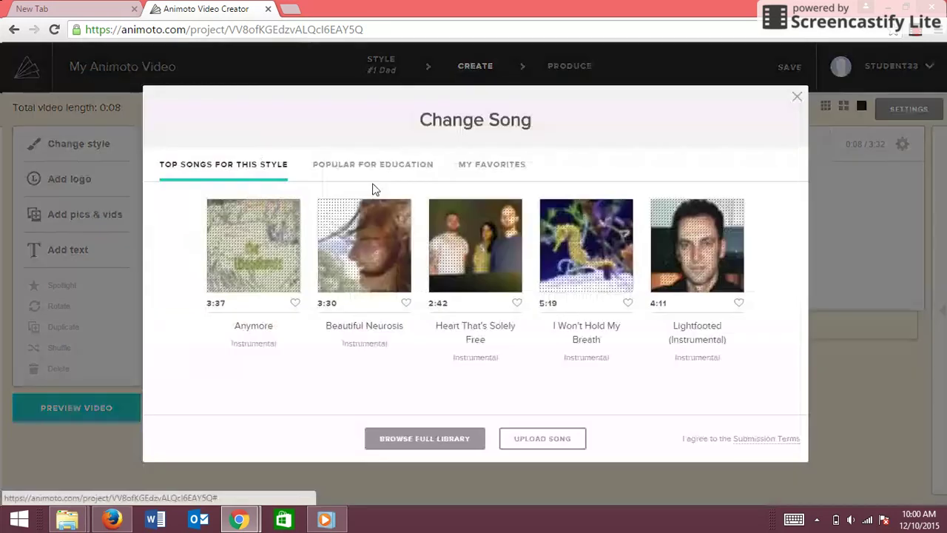
mouse_move(677, 380)
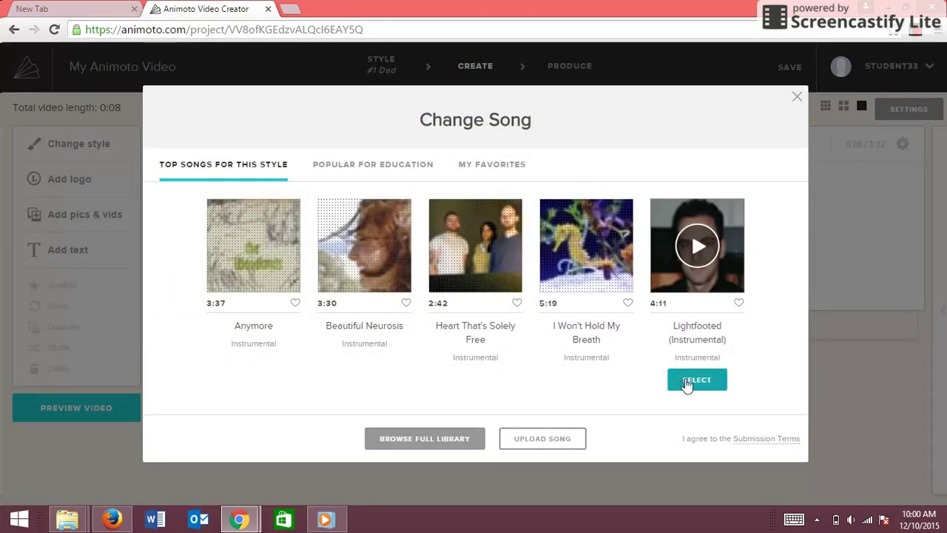
click(698, 381)
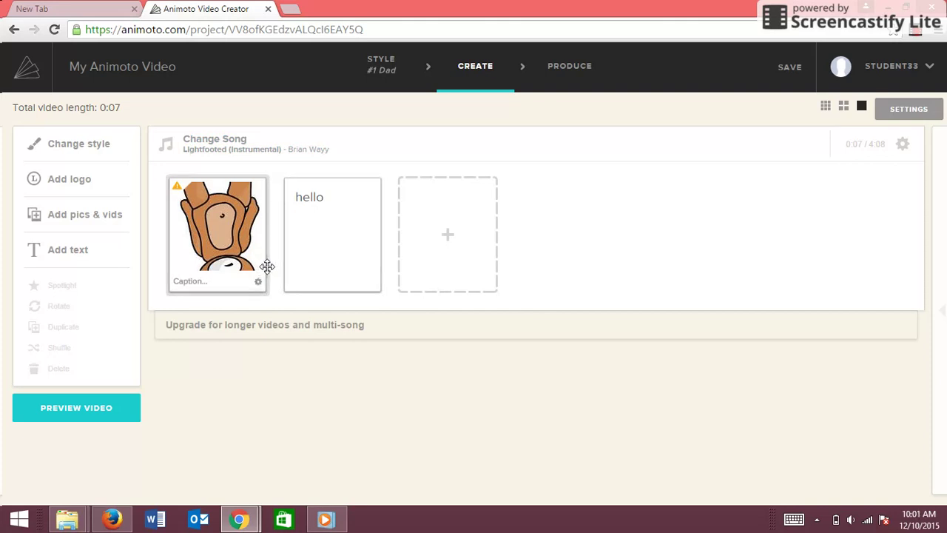
Give the hello slide the subtitle 'this is my animoto video', then open the bear picture editor
click(324, 241)
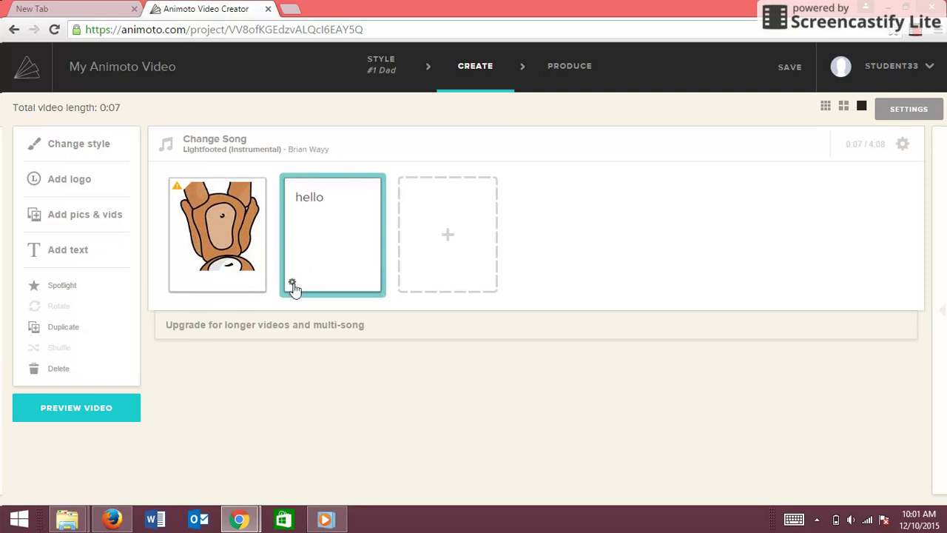
click(292, 285)
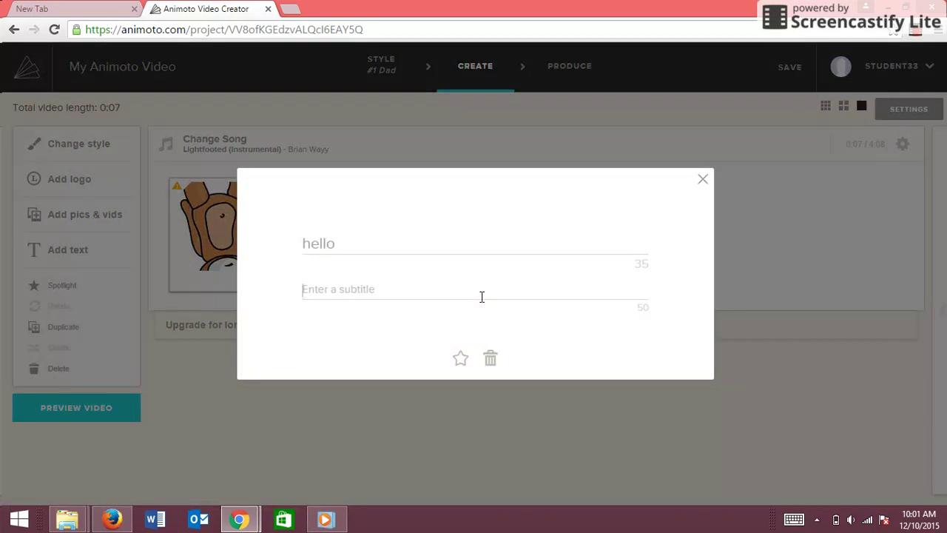
text(this is my animoto video)
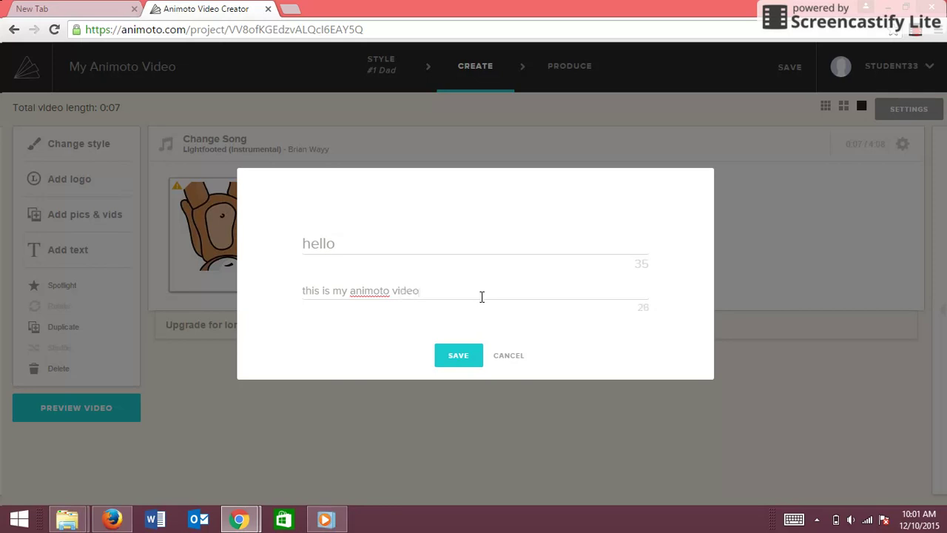
key(Return)
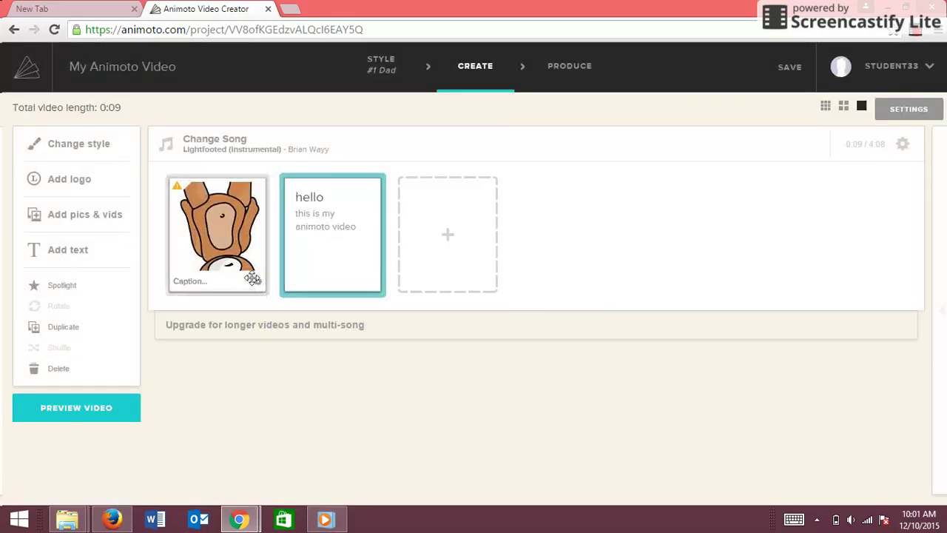
click(257, 282)
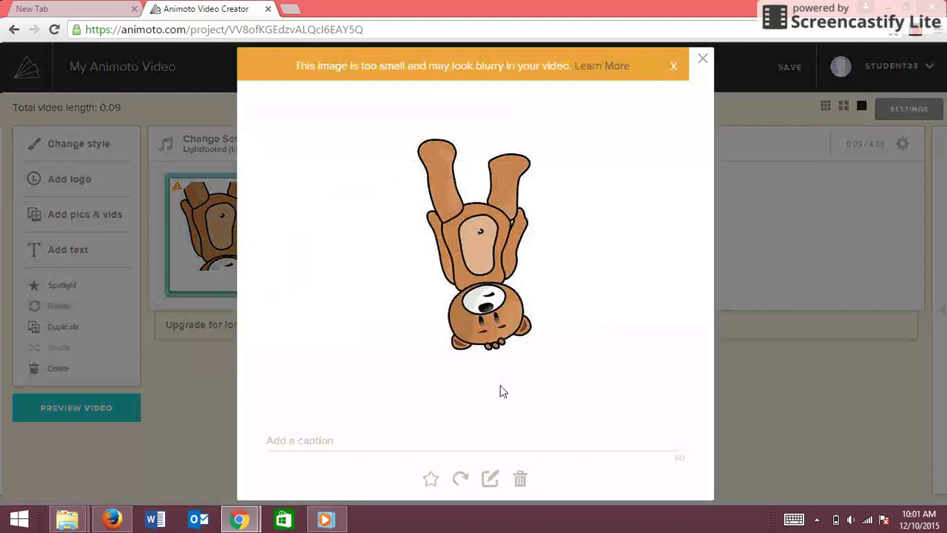
Close the bear picture editor and bring up the add-slide options, circling them with the pen
click(675, 68)
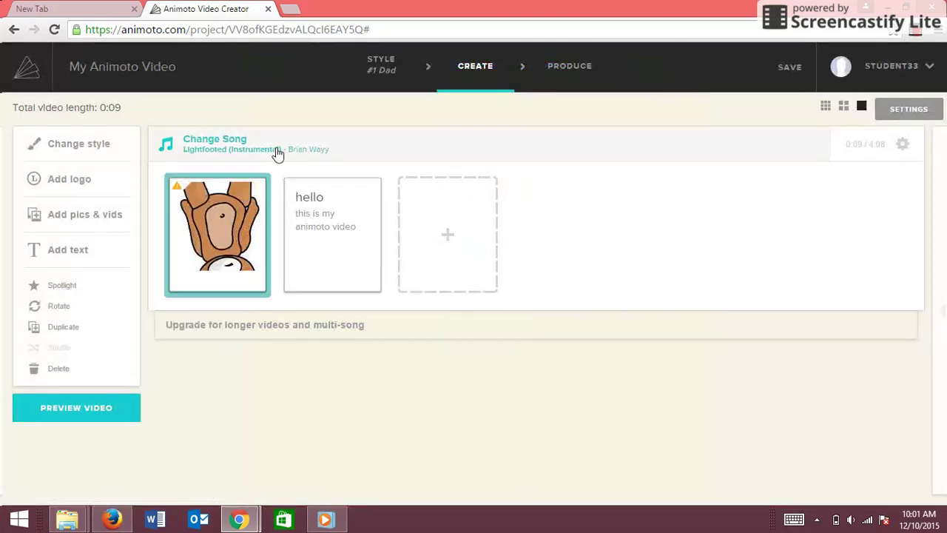
click(449, 234)
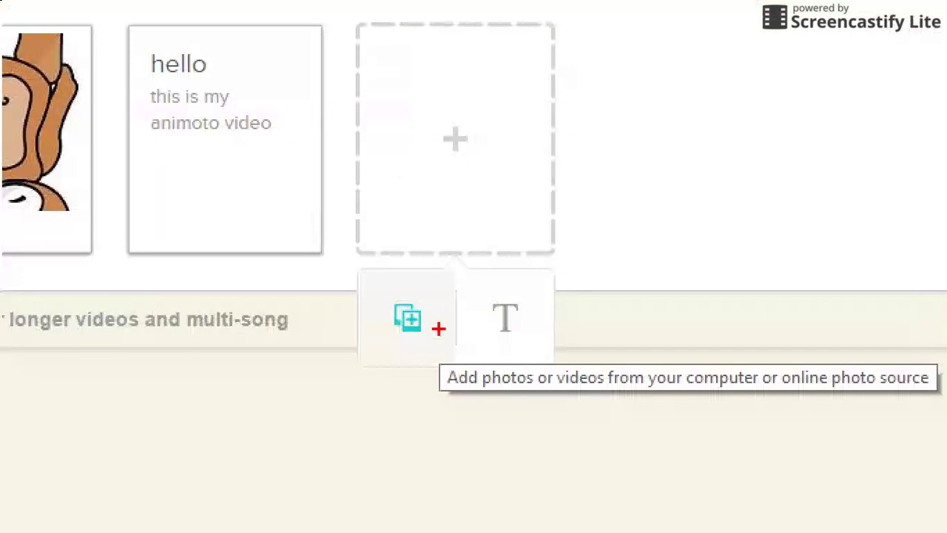
mouse_move(438, 314)
mouse_down()
mouse_move(421, 337)
mouse_move(430, 295)
mouse_up()
mouse_move(535, 295)
mouse_down()
mouse_move(475, 287)
mouse_move(507, 342)
mouse_move(531, 265)
mouse_move(512, 281)
mouse_up()
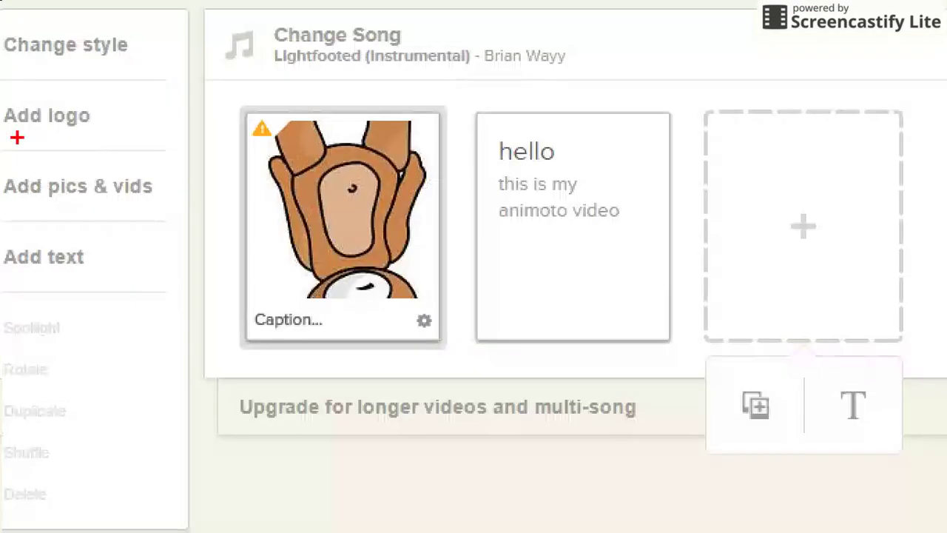
drag(25, 165, 51, 149)
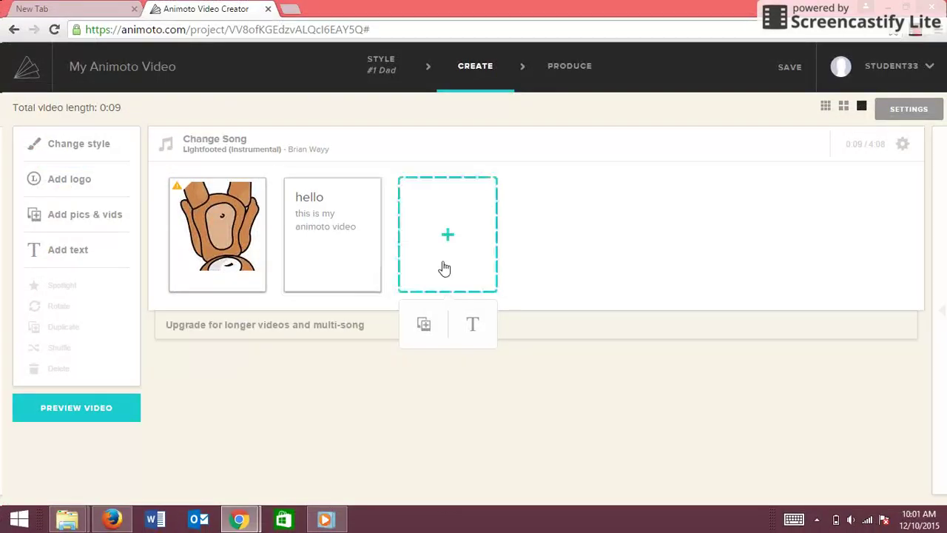
Add a 'hi' text slide and the td9 teddy bear image at the end
click(471, 324)
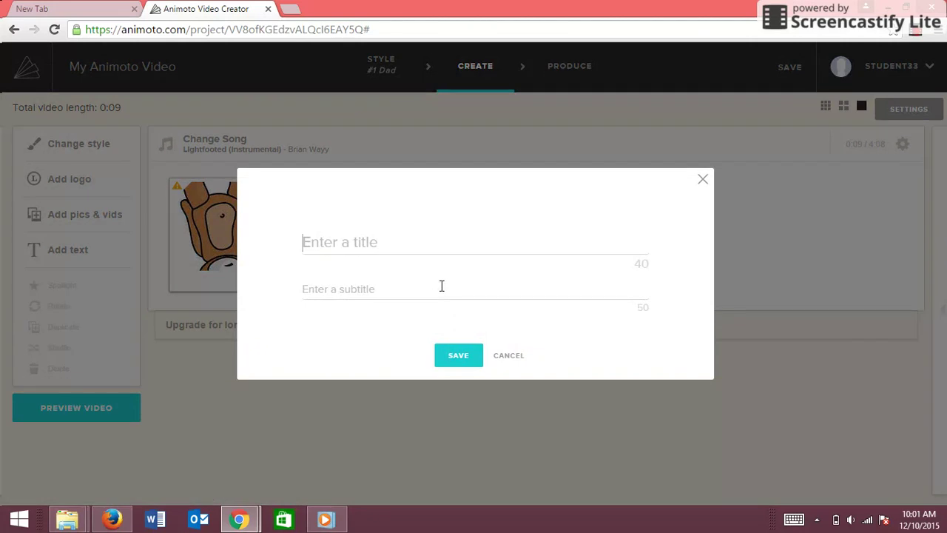
text(hi)
key(Return)
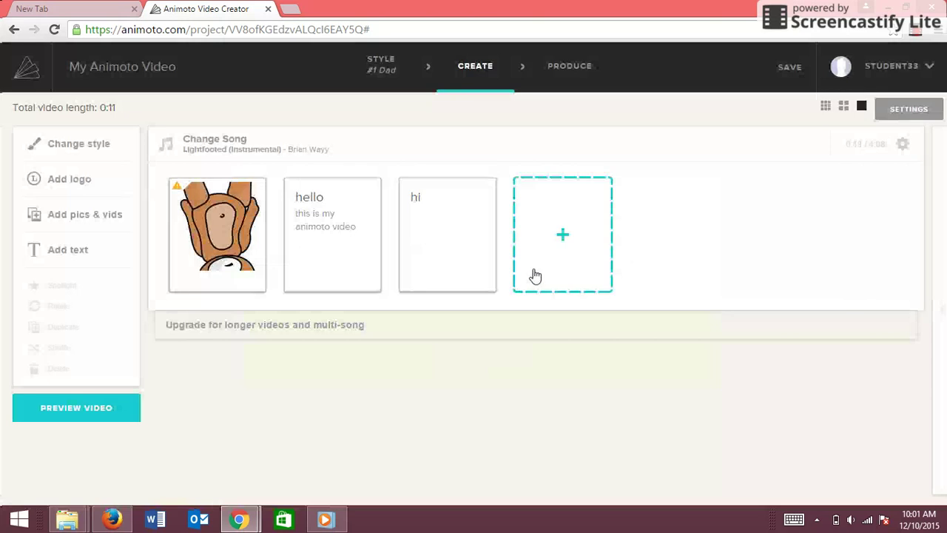
click(542, 323)
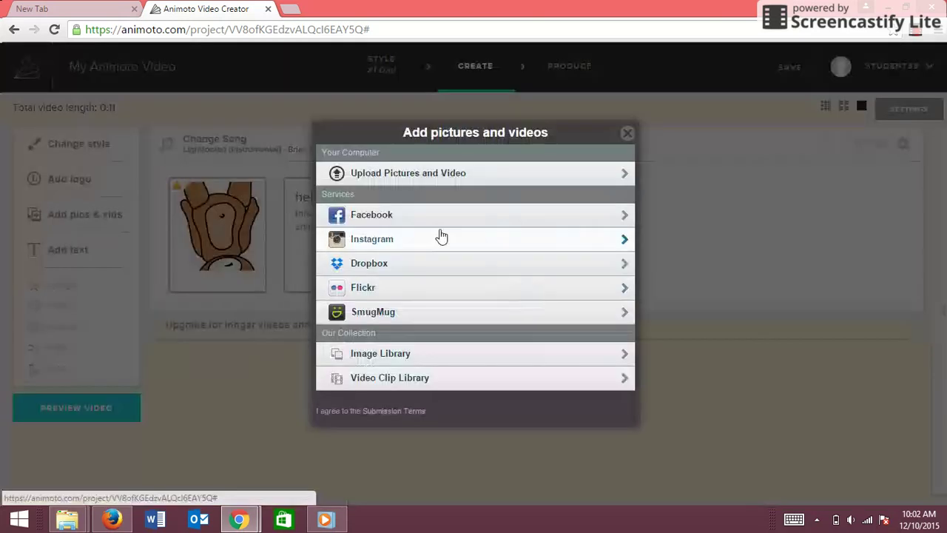
click(438, 177)
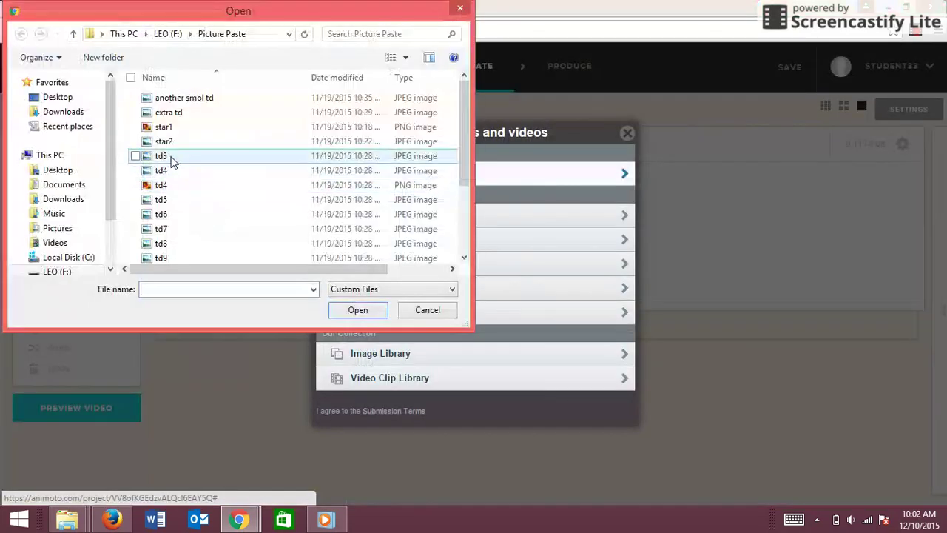
click(173, 256)
click(358, 309)
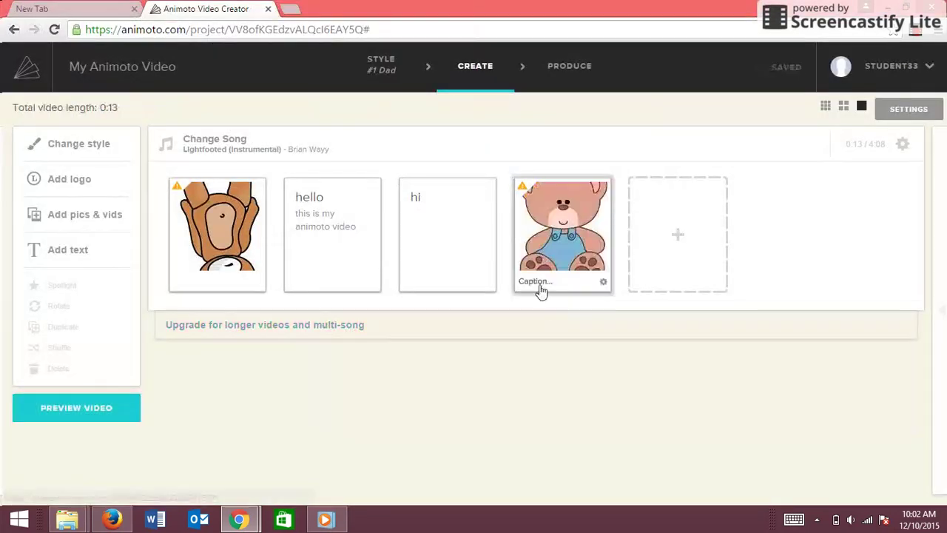
View the sitting teddy bear enlarged, close it, and generate a video preview
click(550, 287)
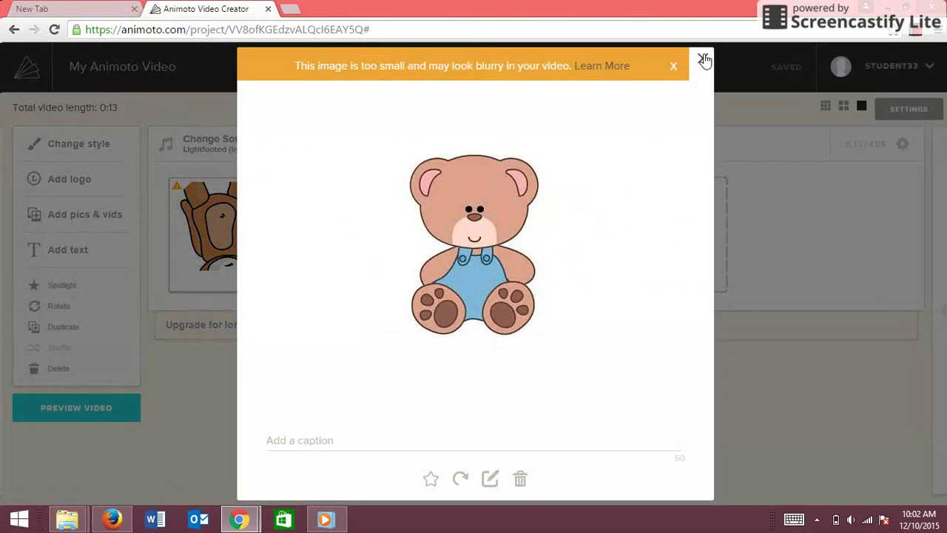
click(703, 63)
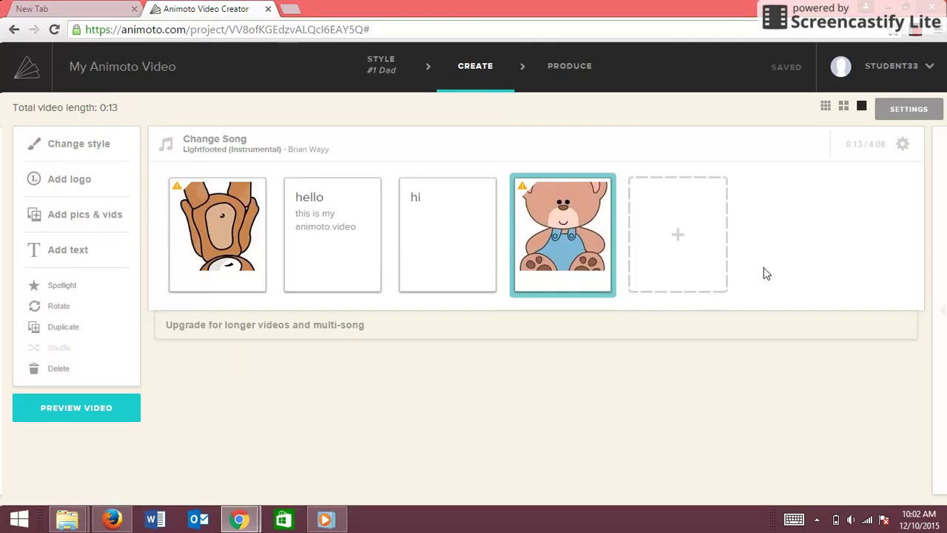
click(93, 416)
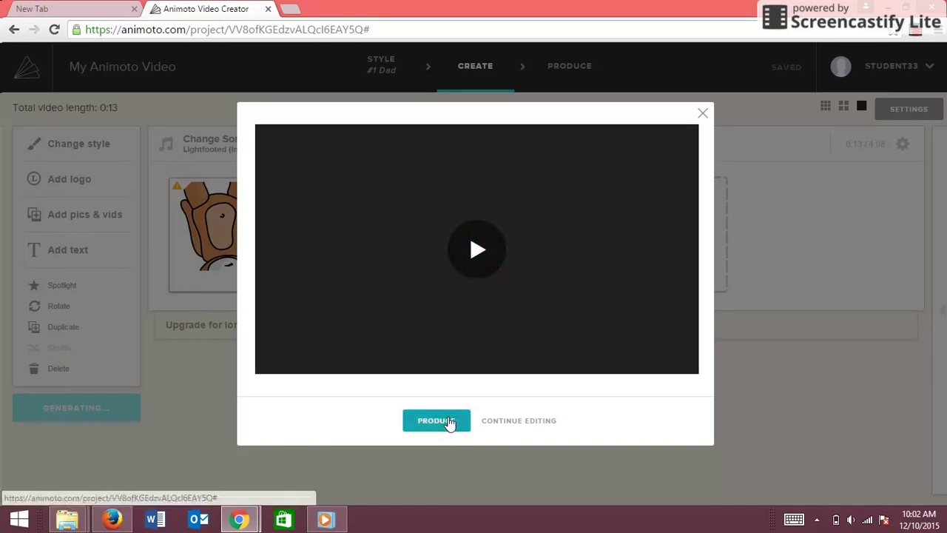
click(519, 422)
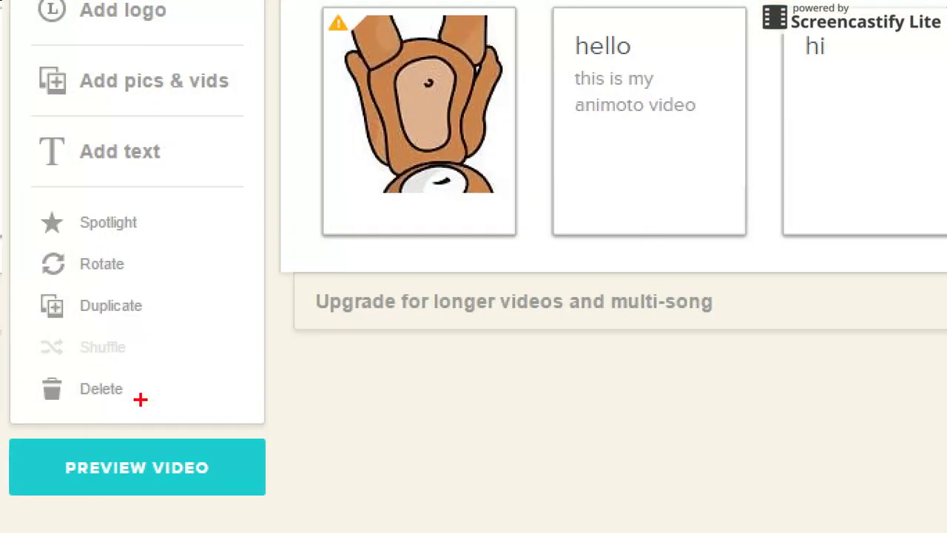
Delete the sitting teddy bear slide, shortening the video to 0:11
drag(33, 353, 93, 359)
drag(171, 348, 95, 334)
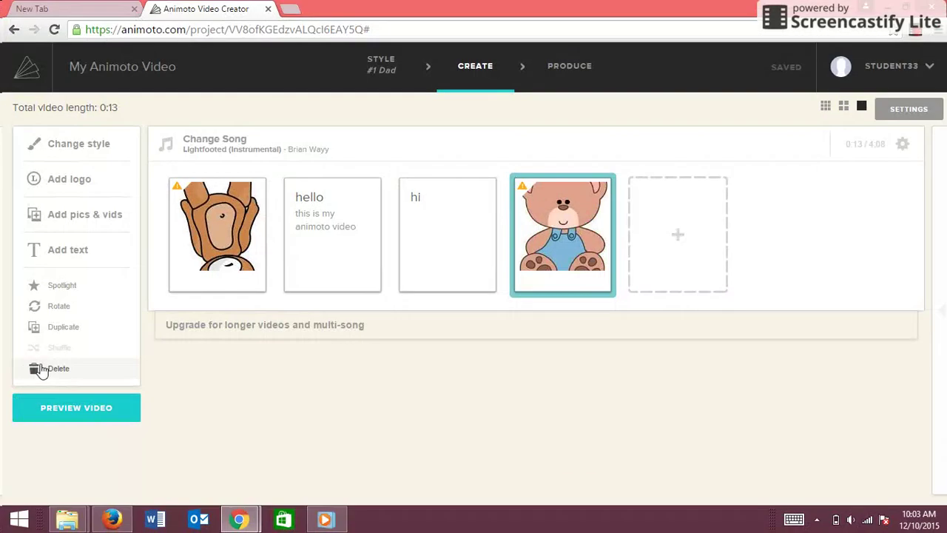
click(37, 367)
click(451, 330)
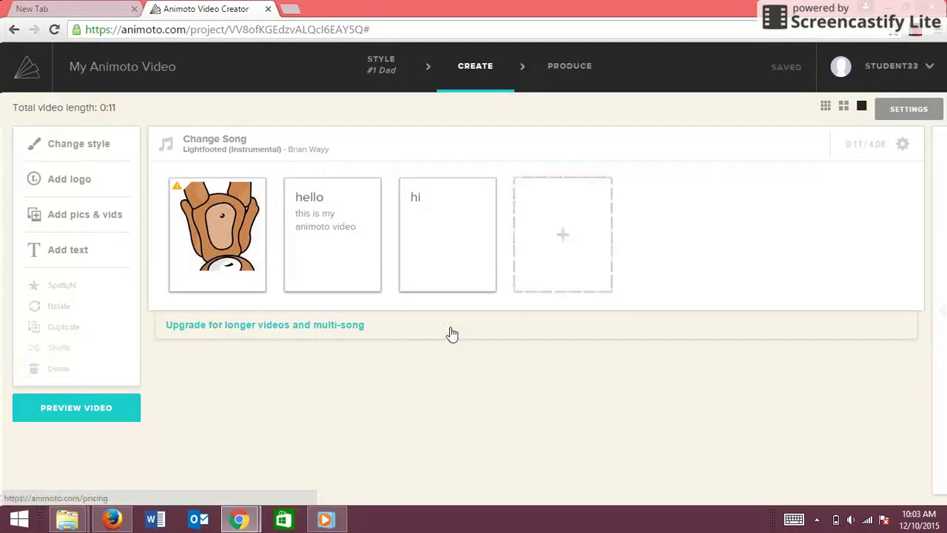
Generate and play a preview of the shortened video
click(96, 407)
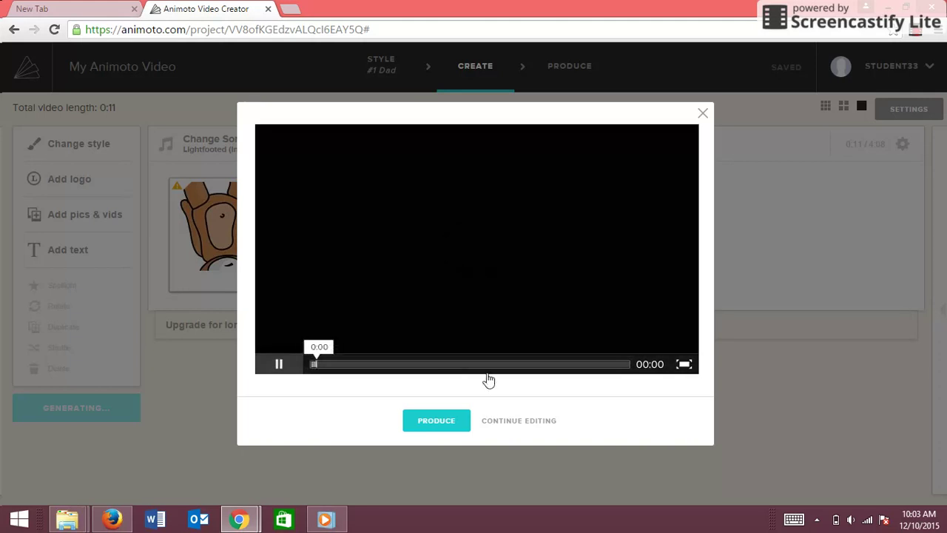
click(477, 260)
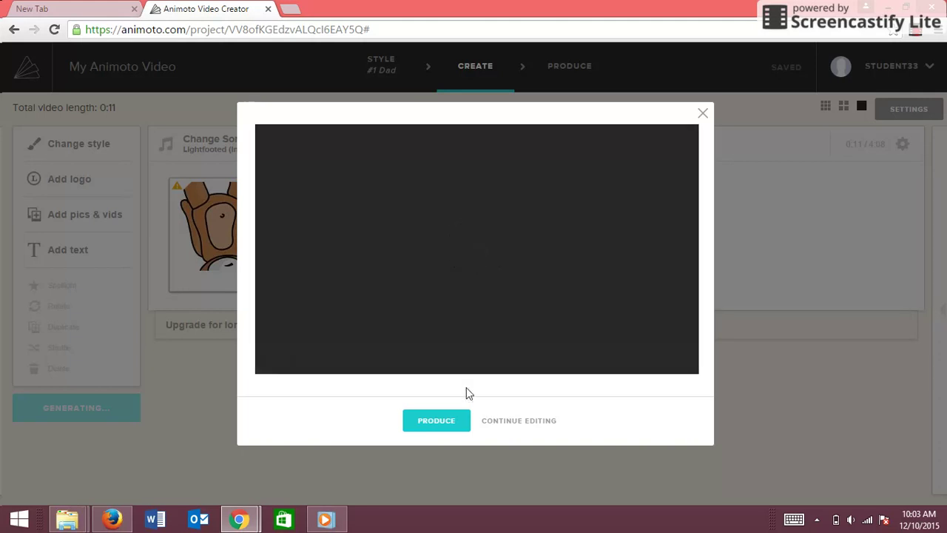
click(475, 259)
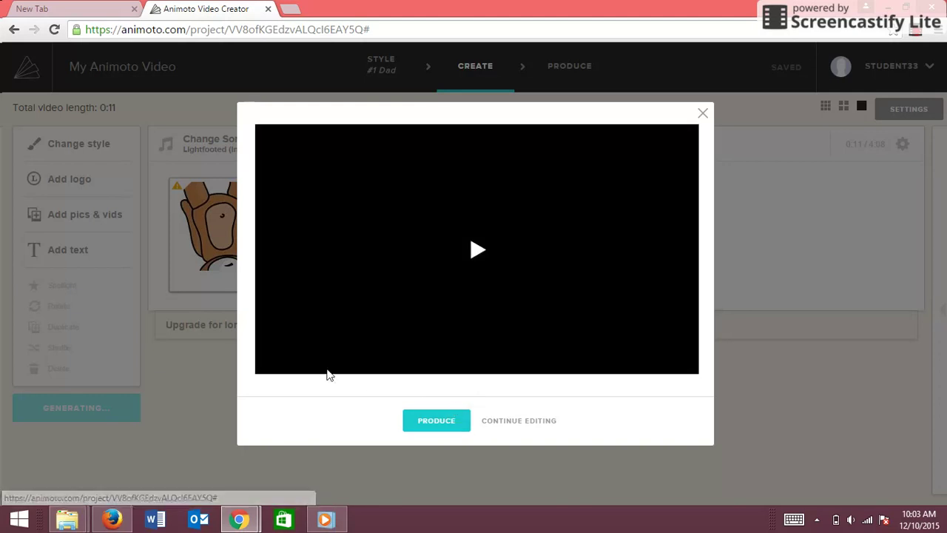
Produce the video, replacing the title 'My Animoto Video' with 'Bear Video'
click(438, 426)
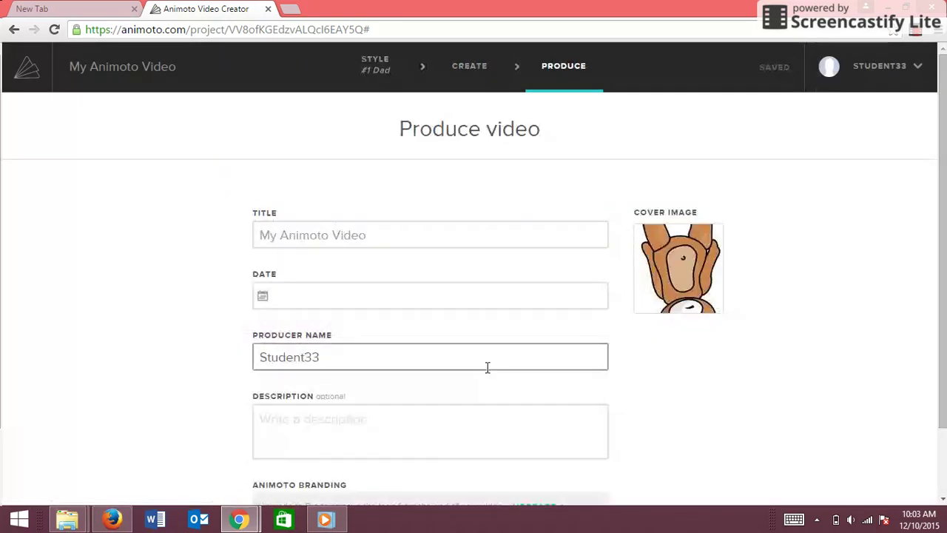
scroll(479, 361, down, 1)
click(360, 163)
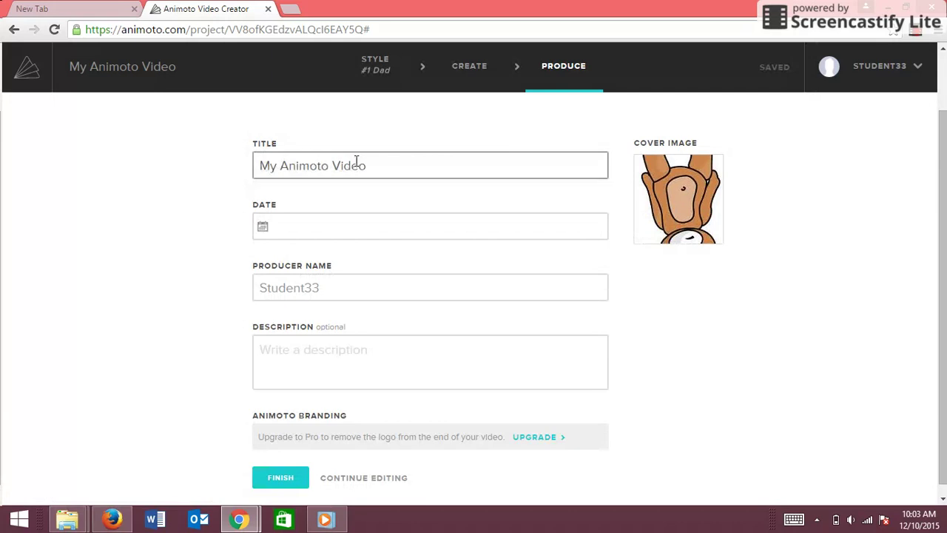
drag(377, 165, 241, 165)
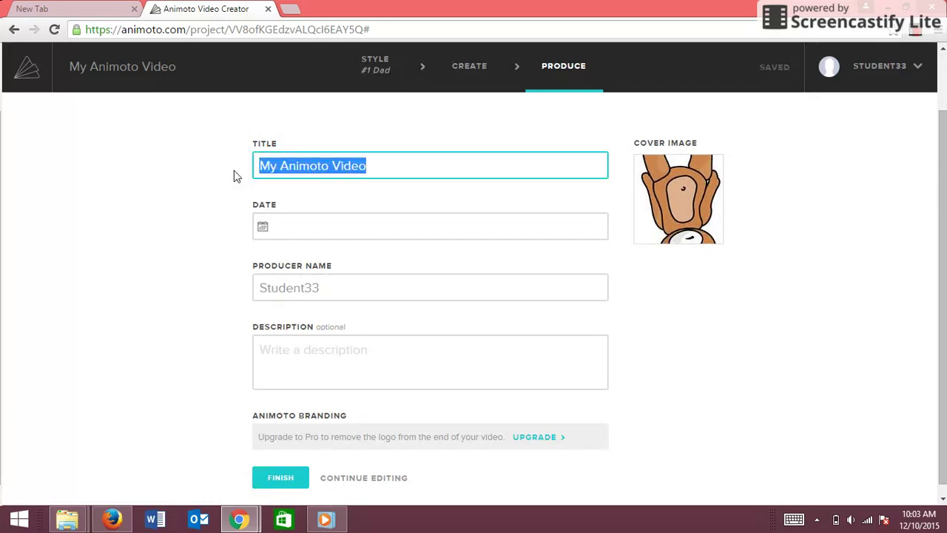
text(Bear Vide)
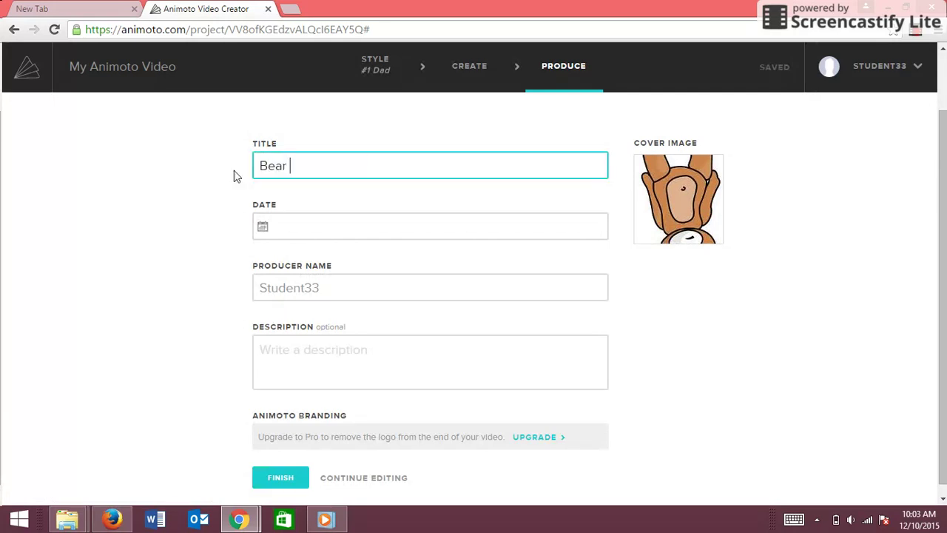
text(o)
key(Return)
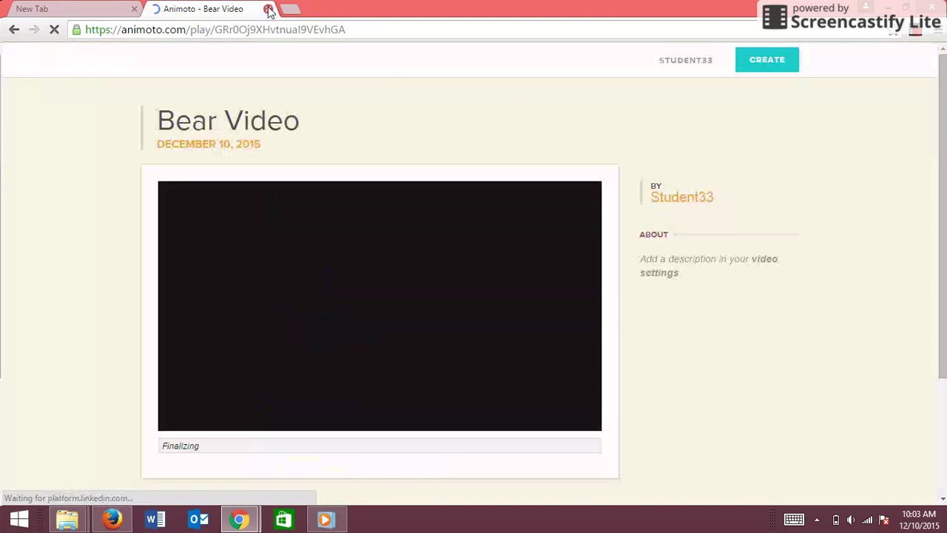
Wait on the Bear Video page until the 0:15 video shows 'Your video is now finalized'
scroll(530, 283, down, 2)
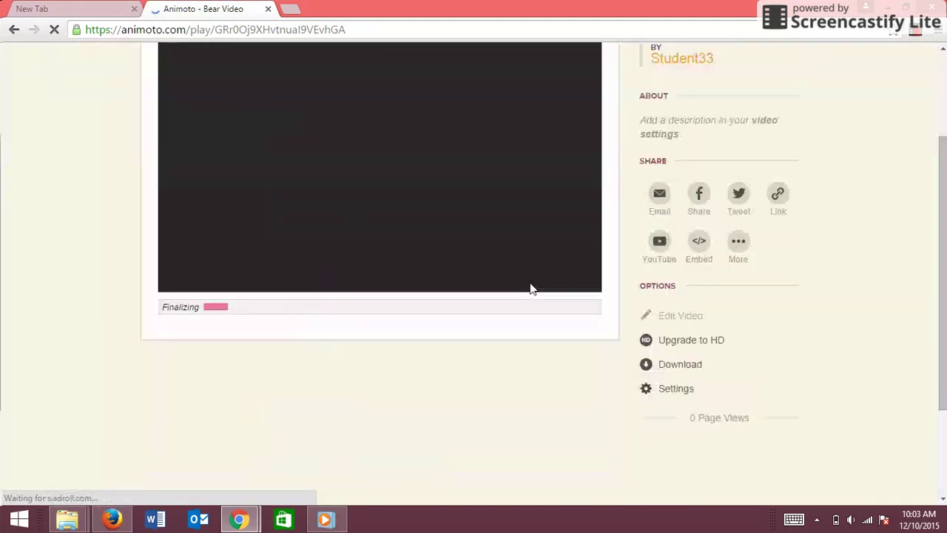
scroll(530, 284, up, 1)
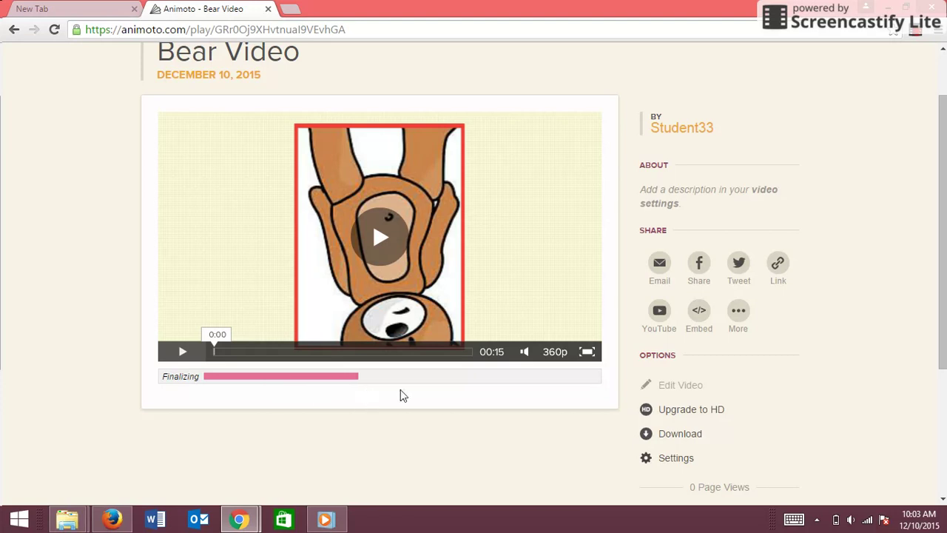
scroll(400, 390, down, 1)
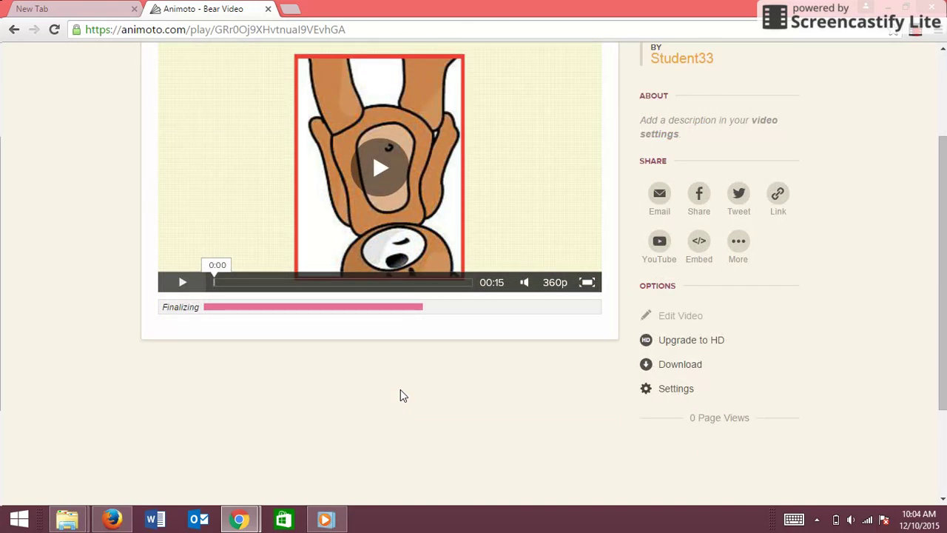
scroll(400, 396, up, 1)
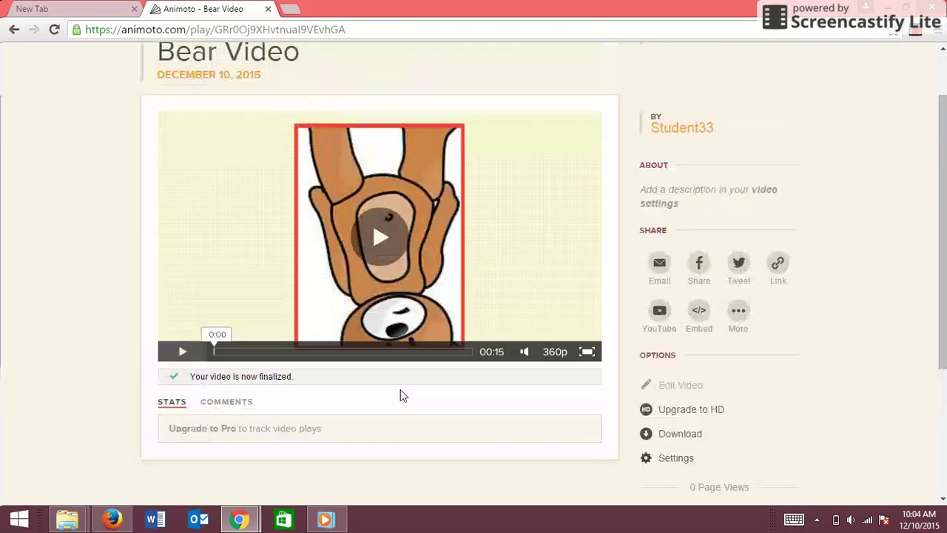
scroll(301, 383, down, 1)
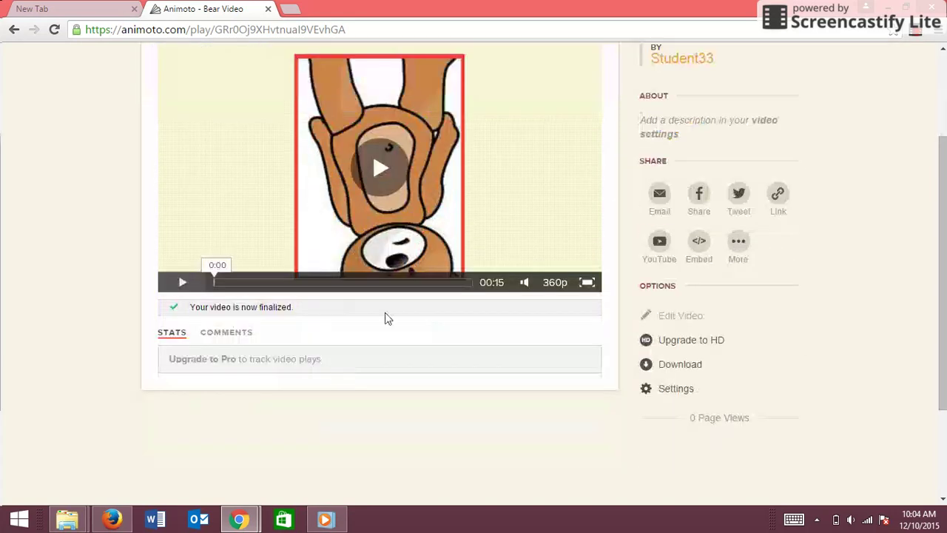
Download Bear Video as the 360p MP4, saving Bear_Video_360p.mp4
click(682, 369)
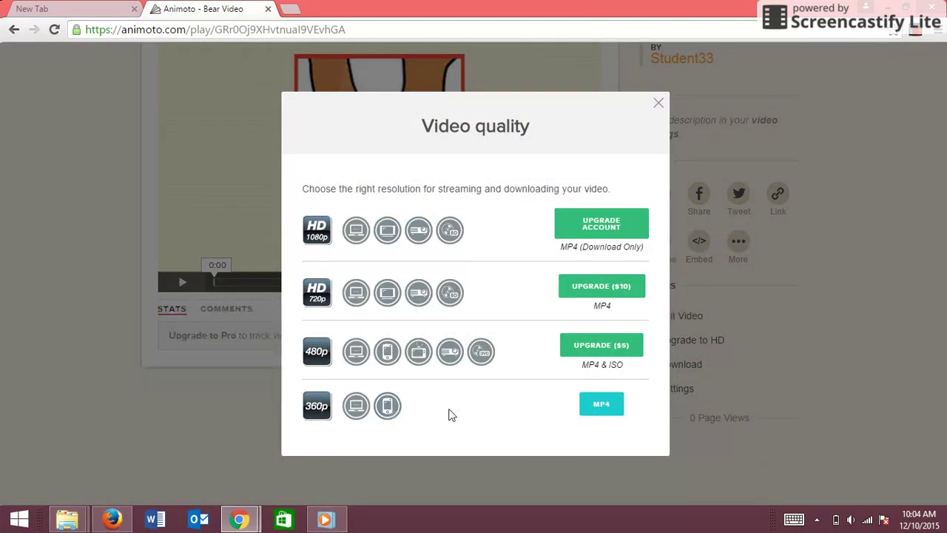
click(603, 409)
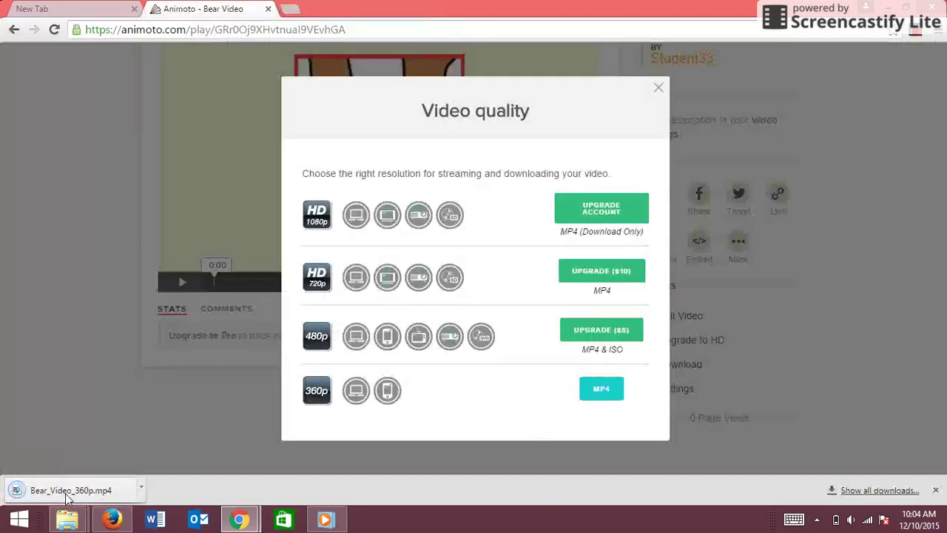
Play Bear_Video_360p.mp4 maximized in Windows Media Player to check it
click(74, 492)
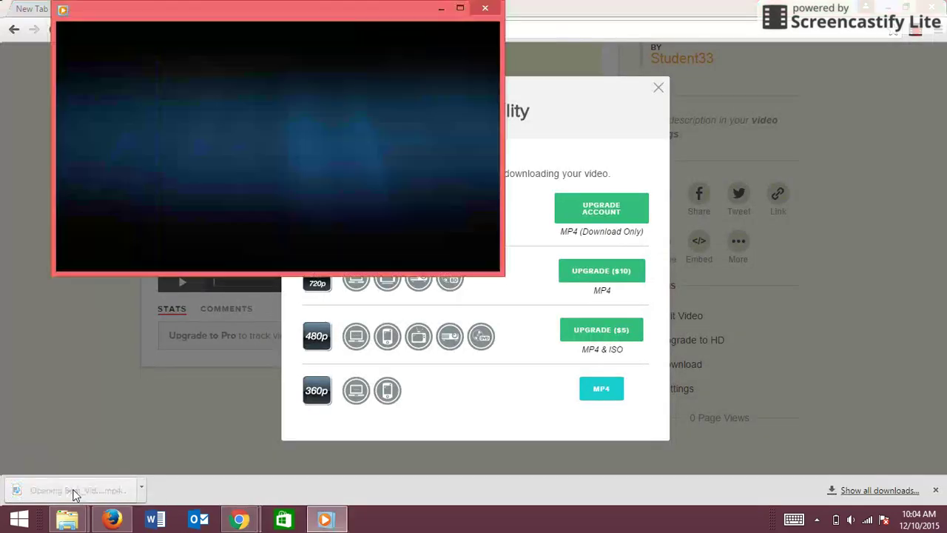
click(461, 9)
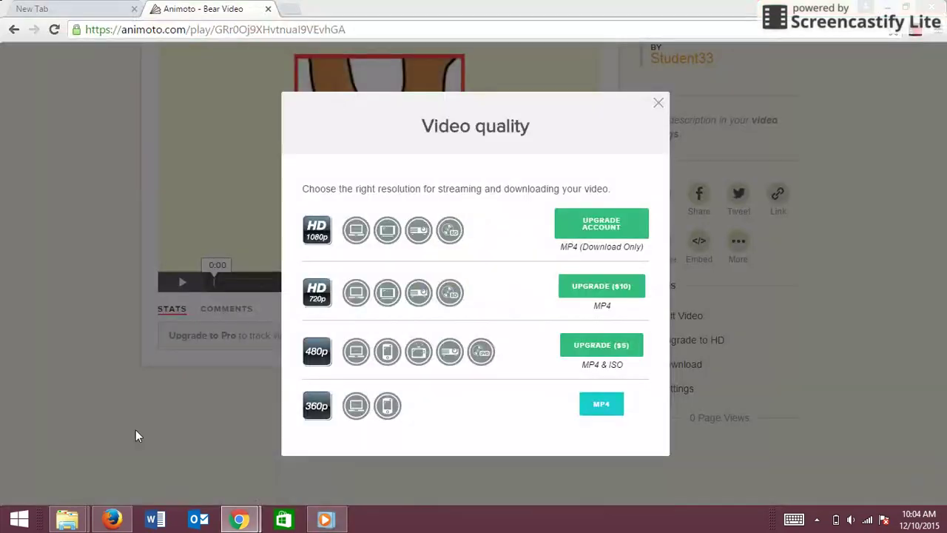
Show the Downloads folder in File Explorer, where Bear_Video_360p is saved
mouse_move(68, 519)
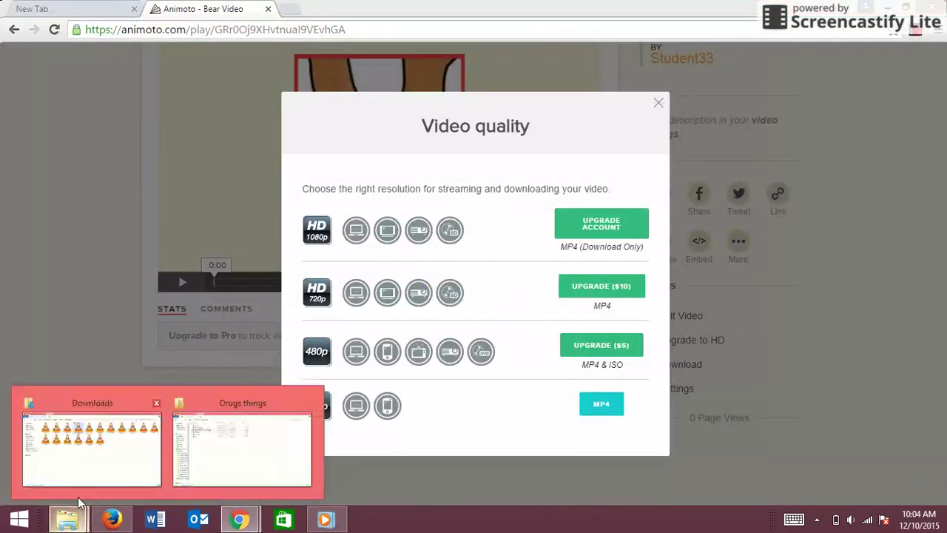
click(94, 442)
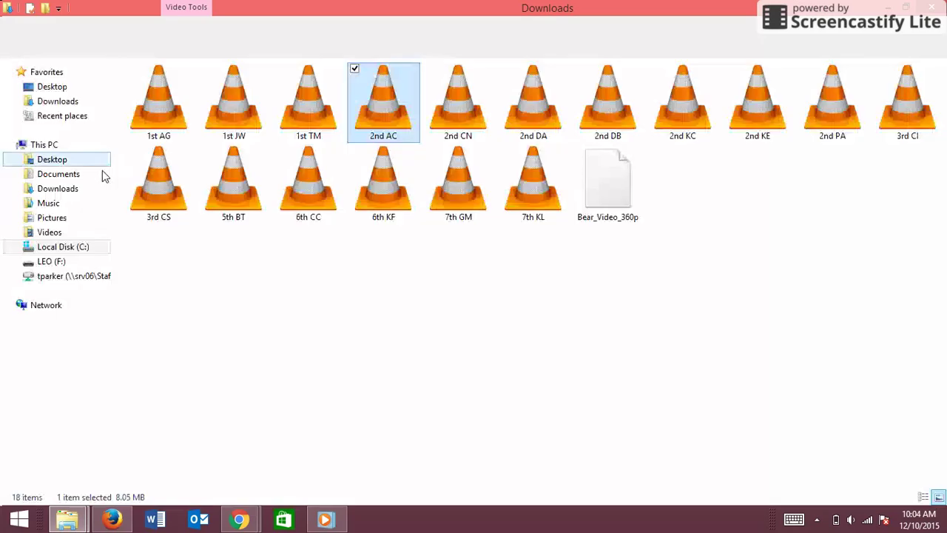
click(61, 189)
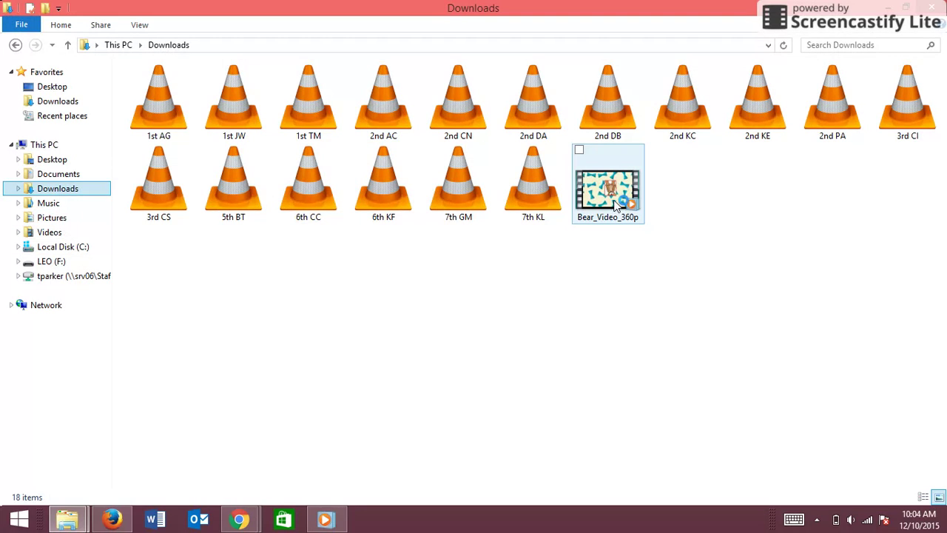